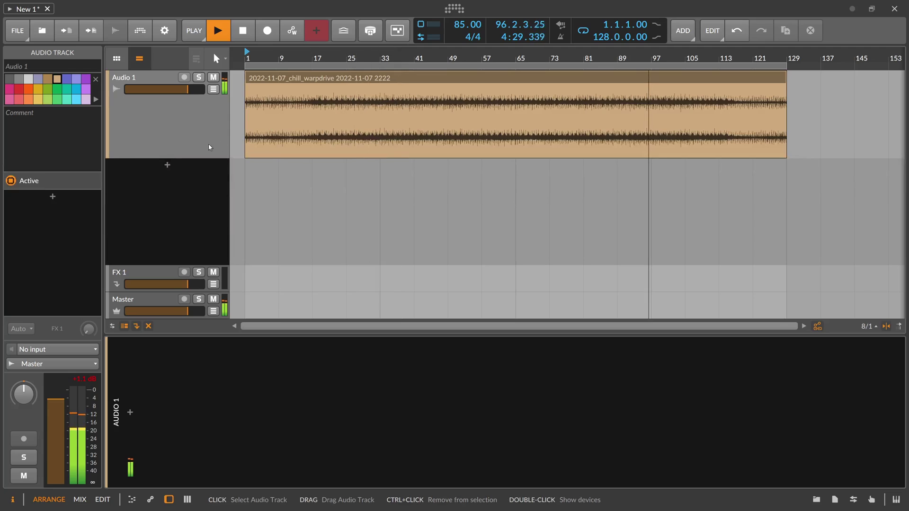
Add an FX Grid device to the Audio 1 track's device chain.
click(195, 136)
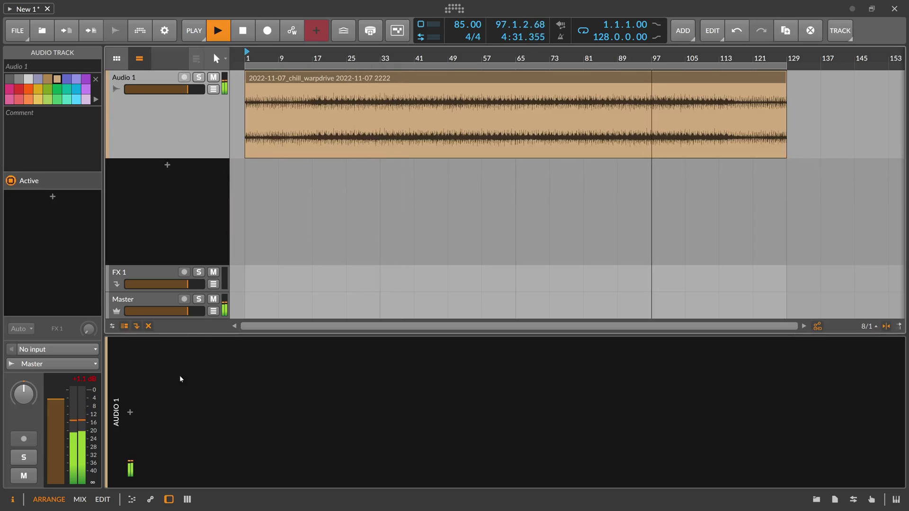
click(130, 414)
text(fx grid)
key(Down)
key(Return)
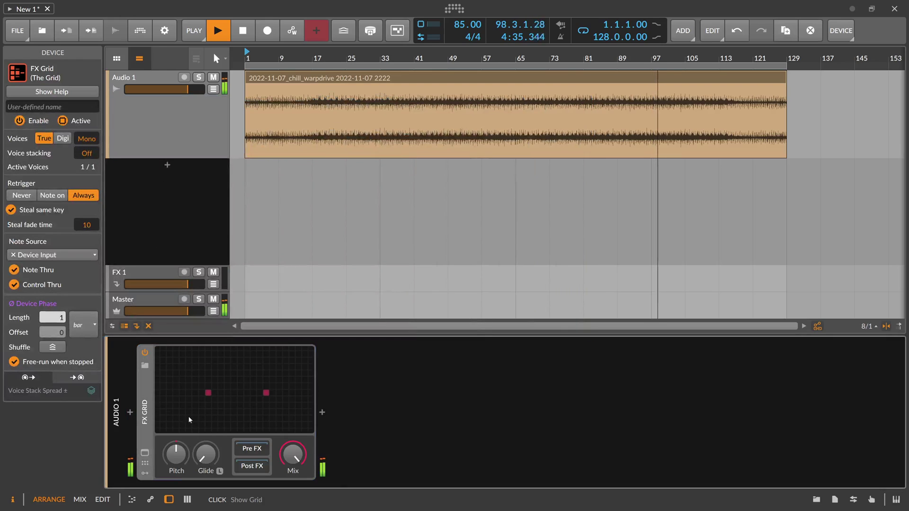
Insert an Oscilloscope between the grid's Audio In and Audio Out, enlarged and shifted left.
click(191, 420)
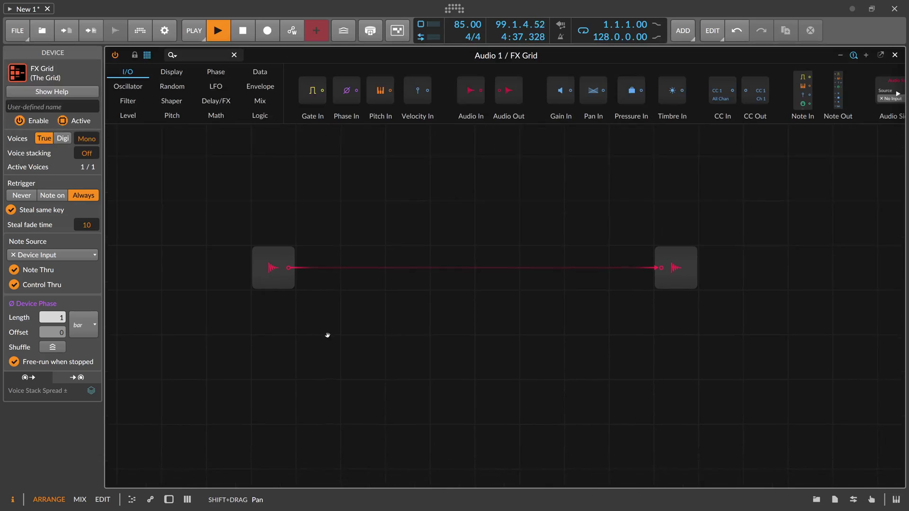
click(682, 253)
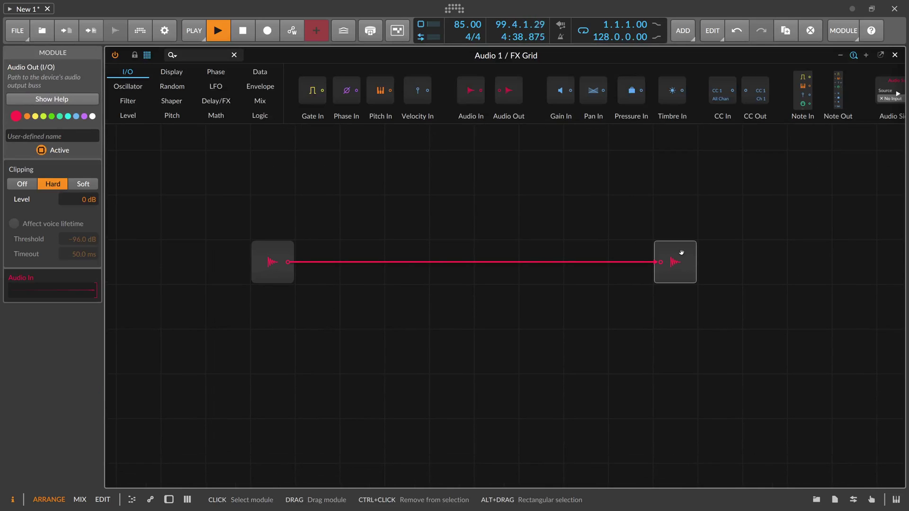
click(183, 54)
text(osc)
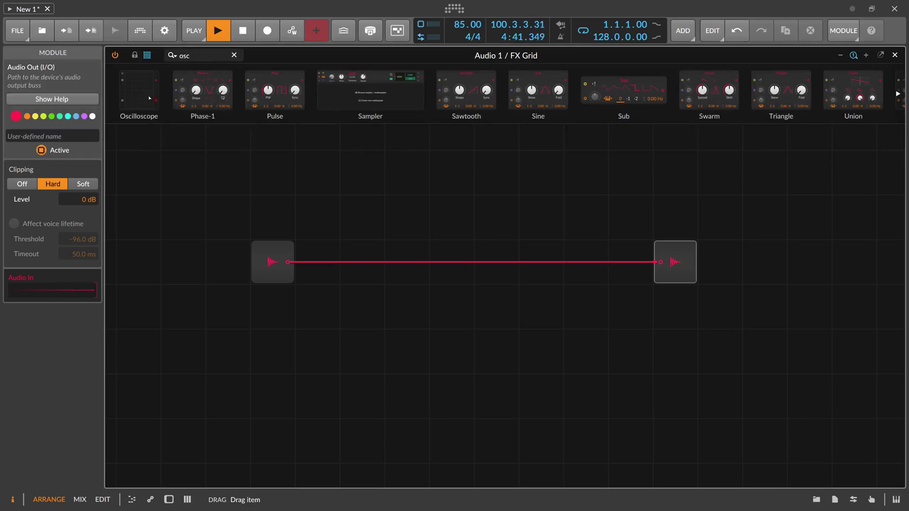
drag(159, 103, 299, 258)
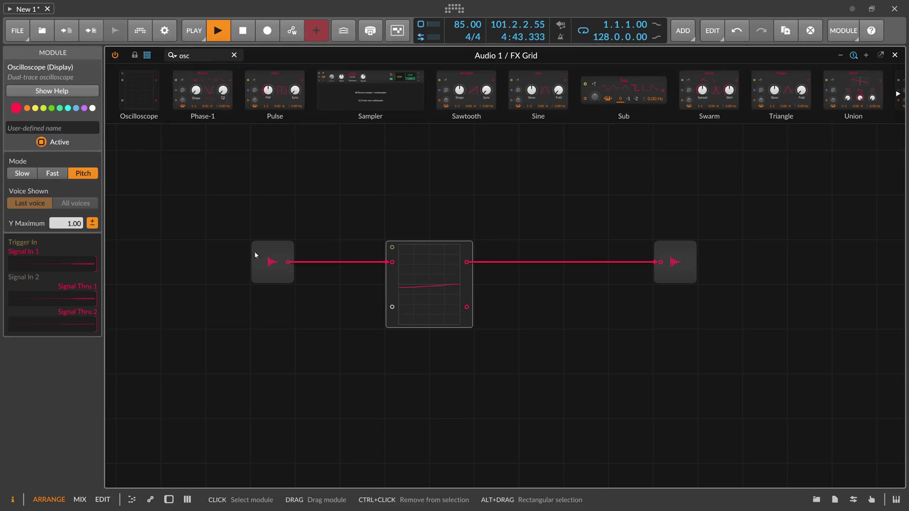
drag(471, 326, 625, 430)
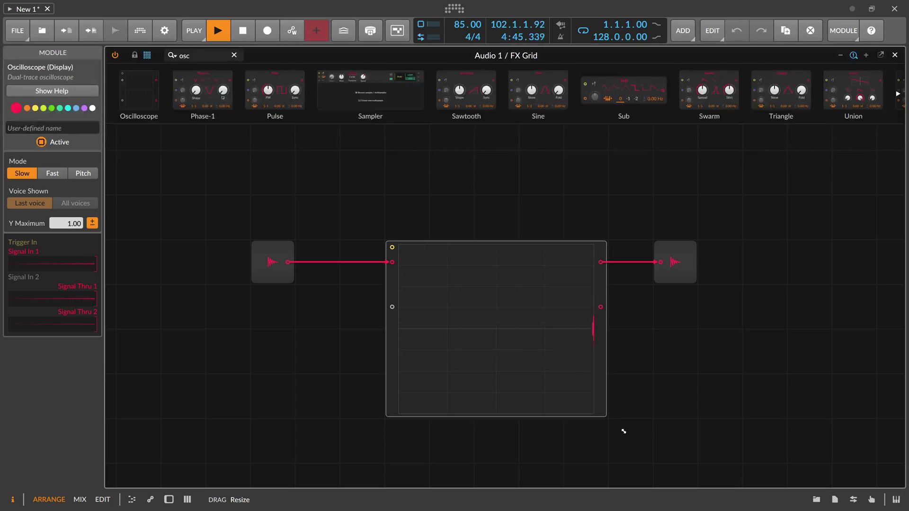
drag(400, 337, 371, 340)
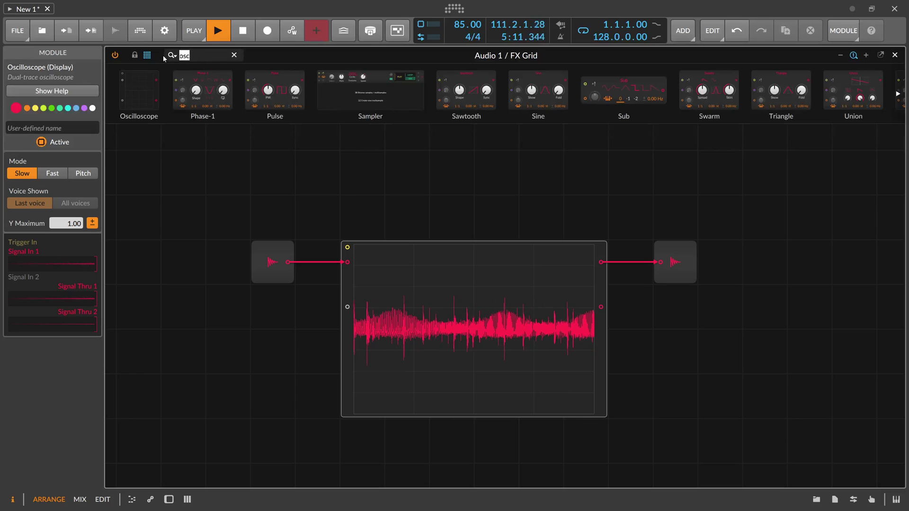
Insert a Divide module on the cable ahead of the oscilloscope.
double_click(198, 57)
text(div)
drag(131, 90, 314, 260)
Unplug the scope from Audio Out and patch Audio In into Divide's lower input.
click(267, 252)
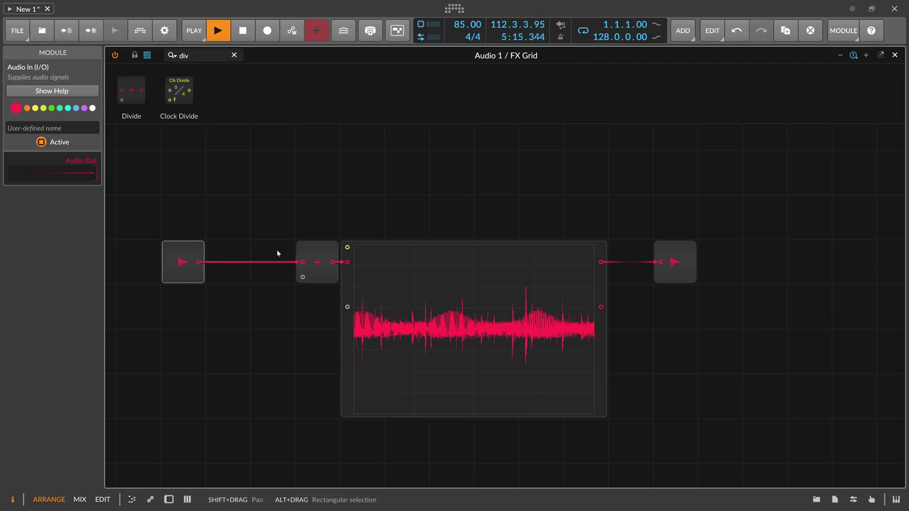
drag(660, 261, 477, 304)
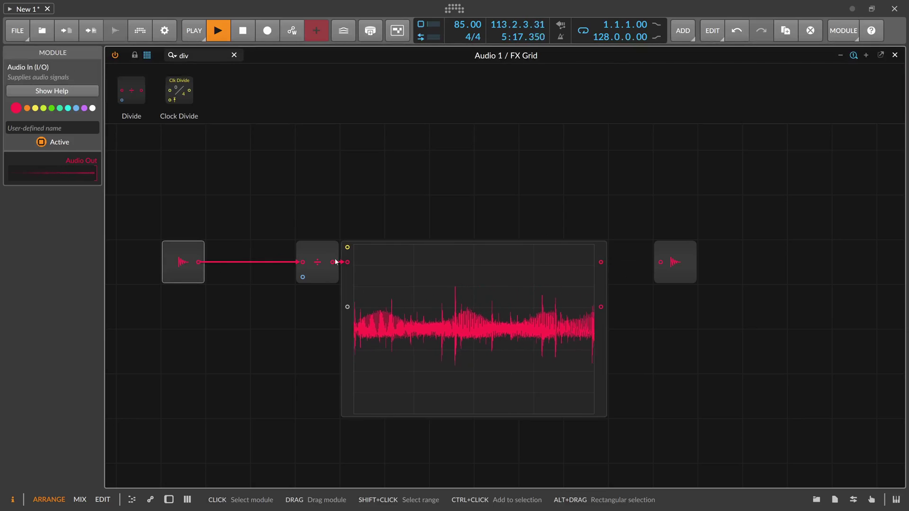
drag(196, 270, 302, 277)
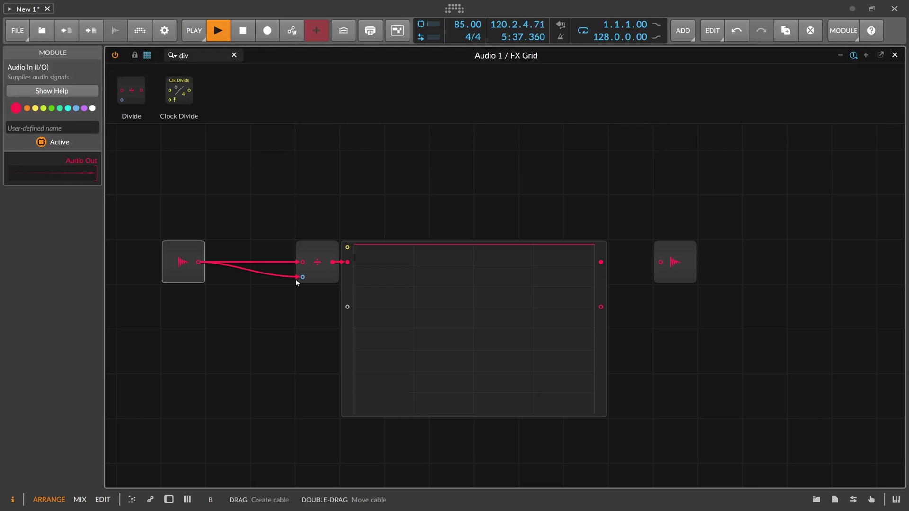
Remove the cable into Divide's second input and add a Follower RF module below the chain.
drag(299, 279, 237, 199)
key(BackSpace)
text(foll)
drag(132, 69, 237, 291)
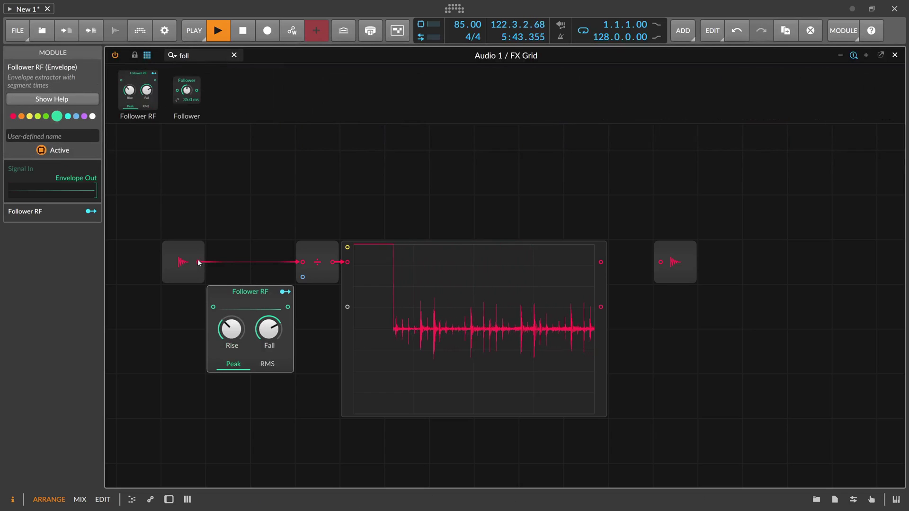
Feed Audio In into the Follower RF, send its envelope to the scope's second input, and shorten rise.
drag(198, 262, 213, 307)
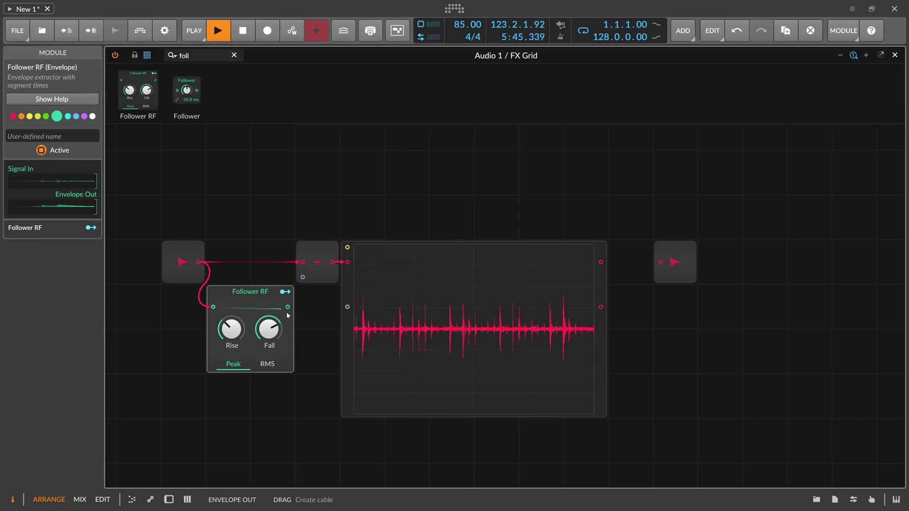
drag(288, 306, 347, 306)
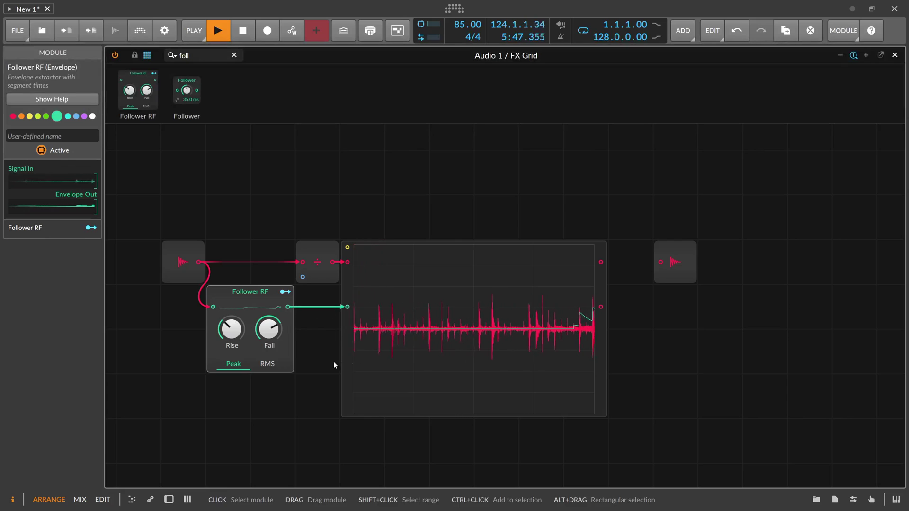
drag(231, 328, 267, 353)
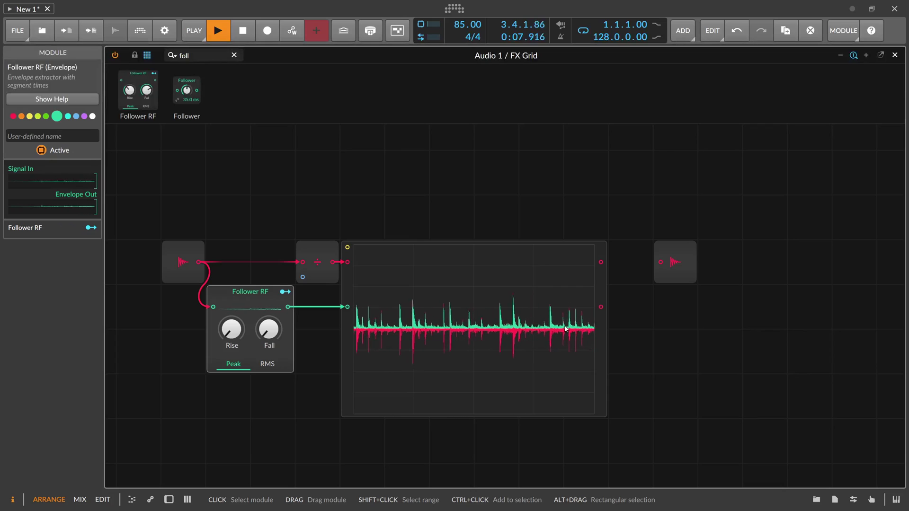
Set the Follower RF to RMS with a longer fall, and route its envelope into Divide's second input.
mouse_move(269, 329)
mouse_down()
mouse_move(268, 284)
mouse_move(283, 334)
mouse_up()
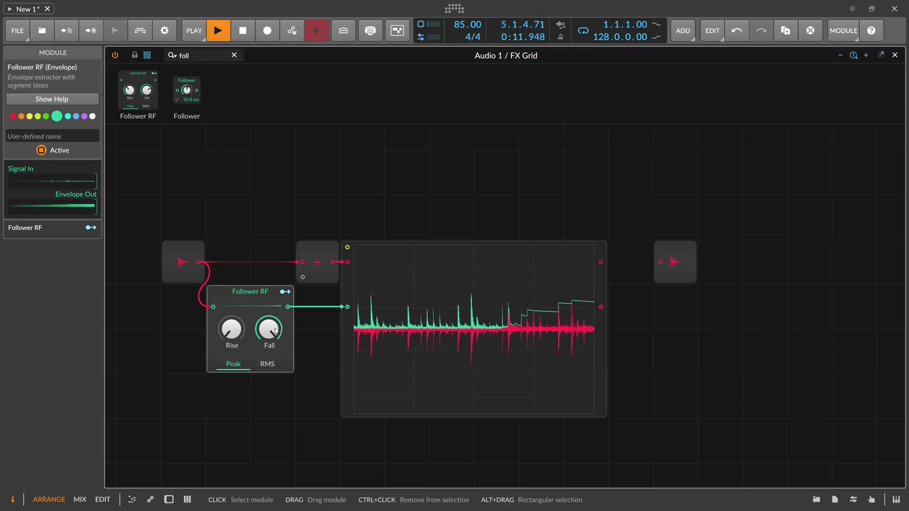
click(272, 366)
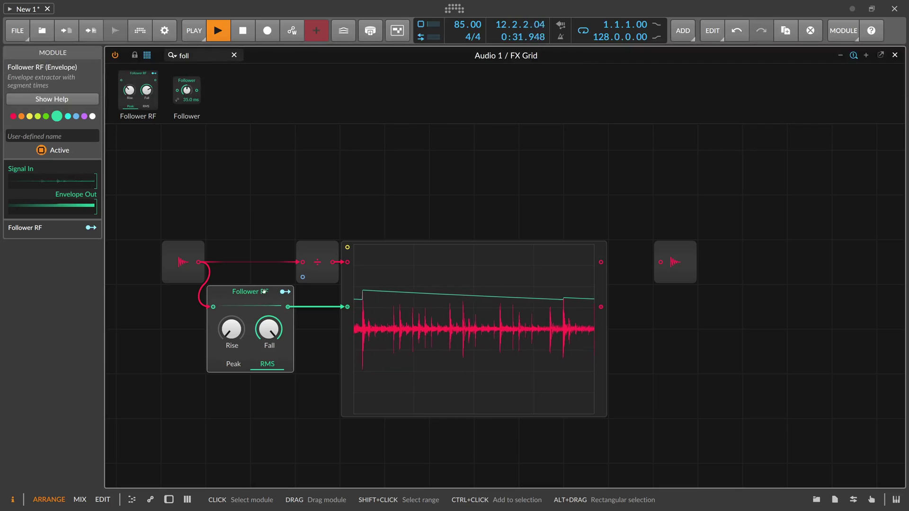
drag(289, 307, 303, 278)
Remove the envelope cable from the scope's lower input and wire the scope's output to Audio Out.
drag(347, 306, 232, 260)
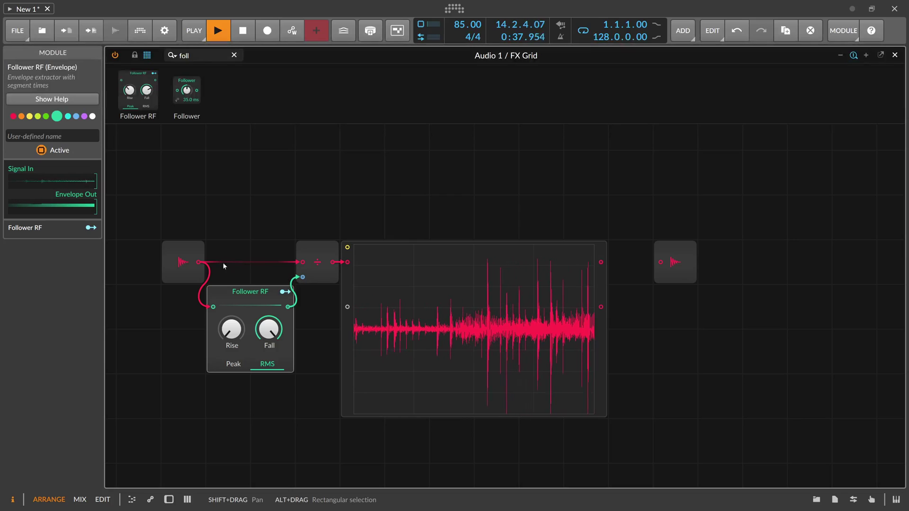
click(192, 272)
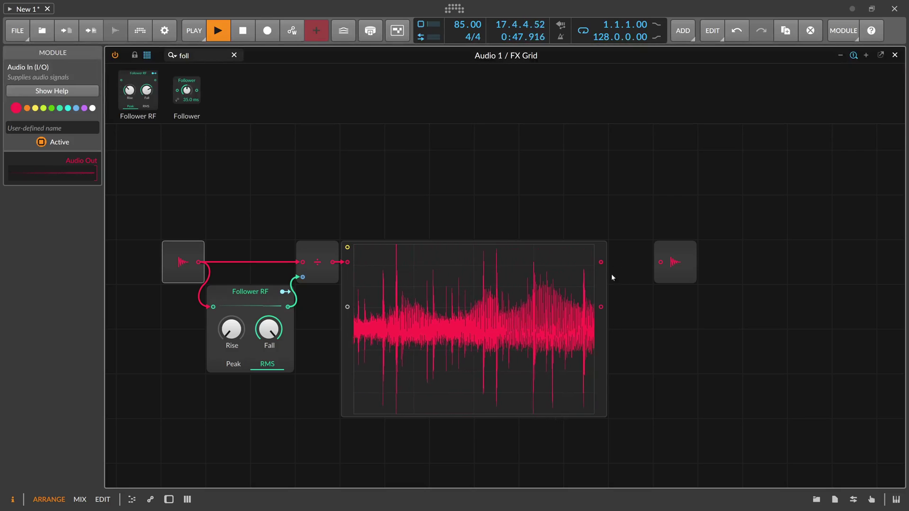
drag(601, 262, 666, 265)
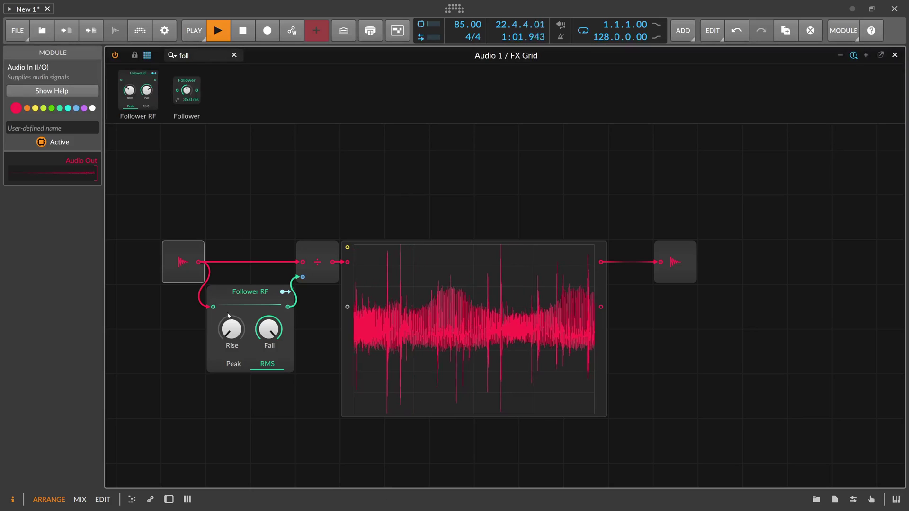
Raise the Follower RF rise time and bring its fall time down to 0.10 ms.
mouse_move(232, 329)
mouse_down()
mouse_move(231, 317)
mouse_move(232, 341)
mouse_up()
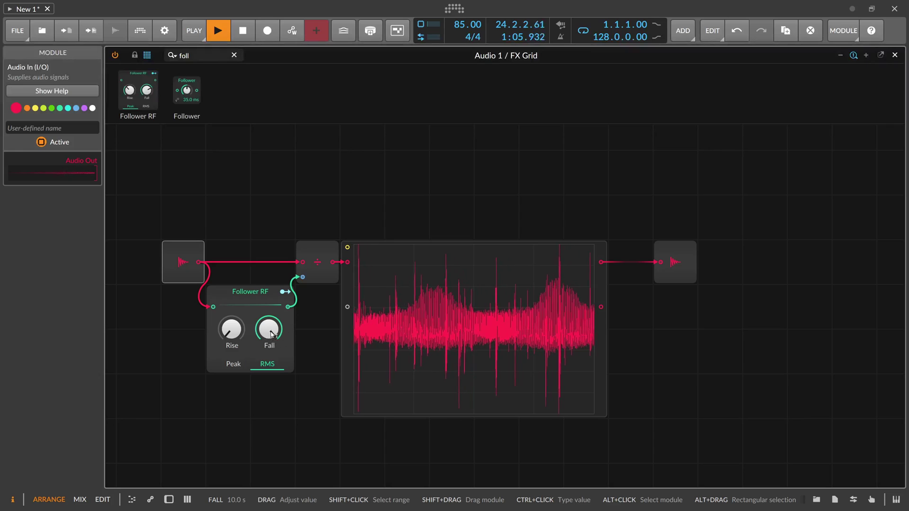
drag(272, 333, 271, 340)
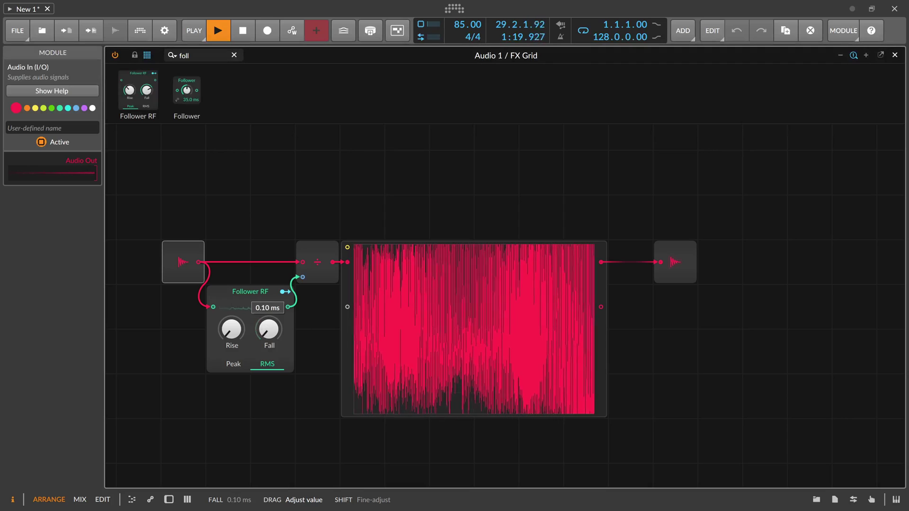
drag(269, 329, 269, 334)
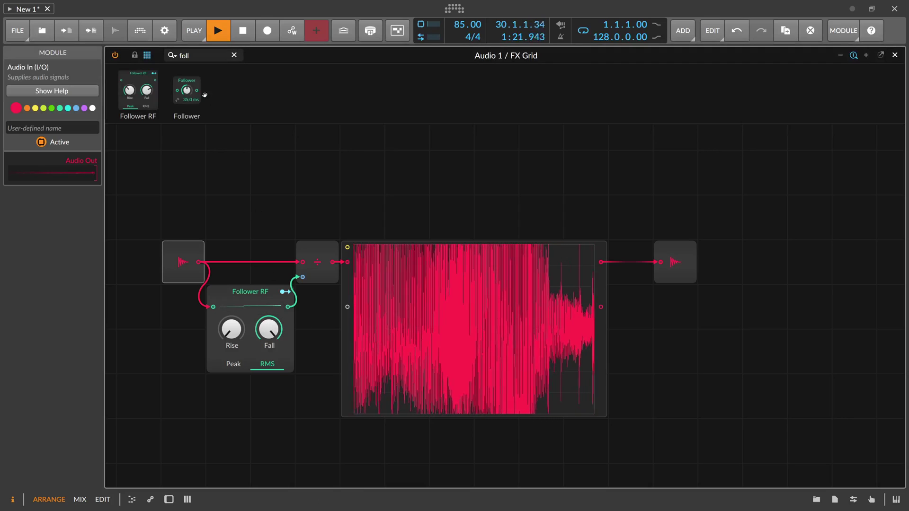
Insert a Gain - Vol module before Audio Out at -24.3 dB, keeping the follower fall at 0.10 ms.
drag(209, 57, 153, 57)
text(gain)
drag(175, 90, 592, 273)
drag(269, 329, 269, 389)
drag(630, 262, 631, 282)
Reopen the FX Grid editor from the Audio 1 device chain, resetting the meter peak.
click(896, 56)
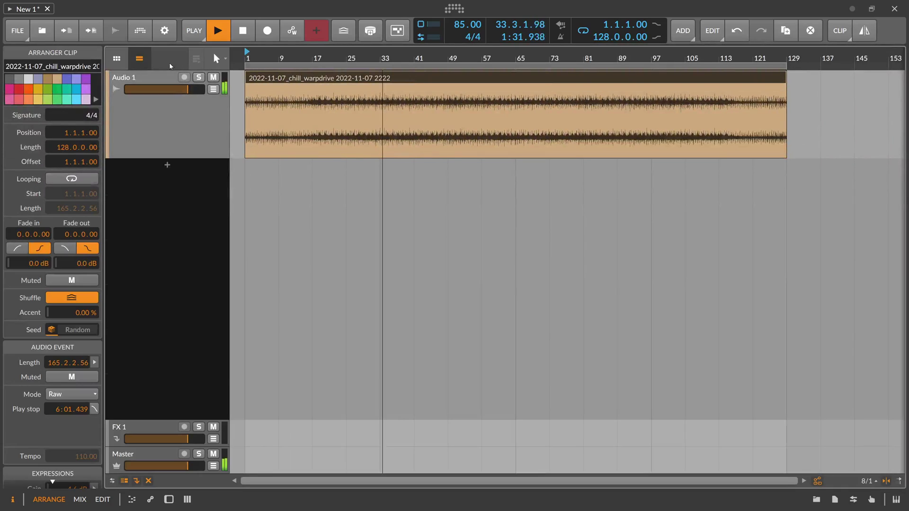
click(175, 118)
click(76, 439)
key(d)
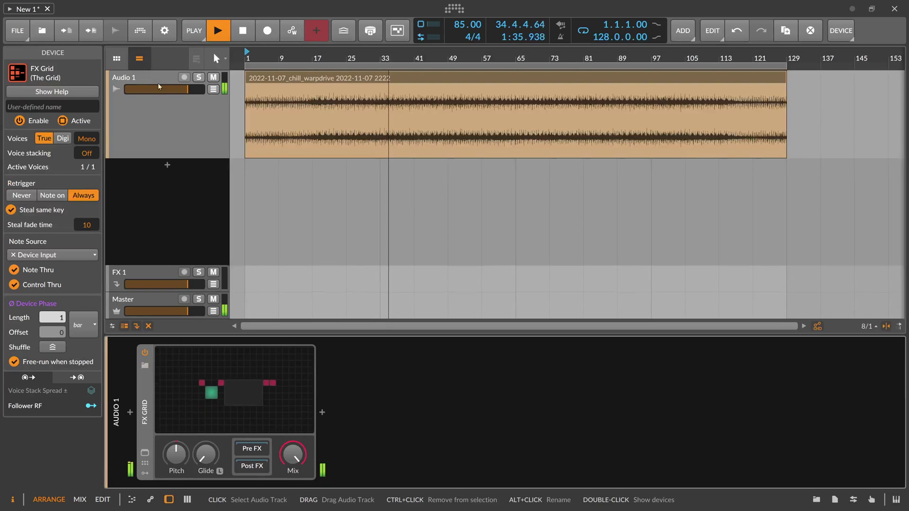
click(274, 363)
Set the Follower RF fall to 1.38 s, reset the output gain to 0.0 dB, and close the editor.
drag(343, 227, 344, 215)
double_click(705, 160)
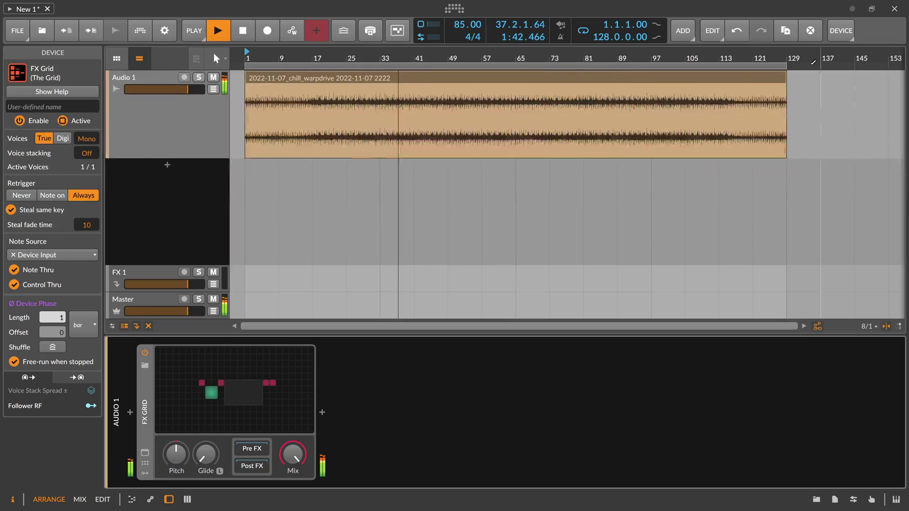
key(Escape)
click(173, 106)
click(312, 105)
click(169, 184)
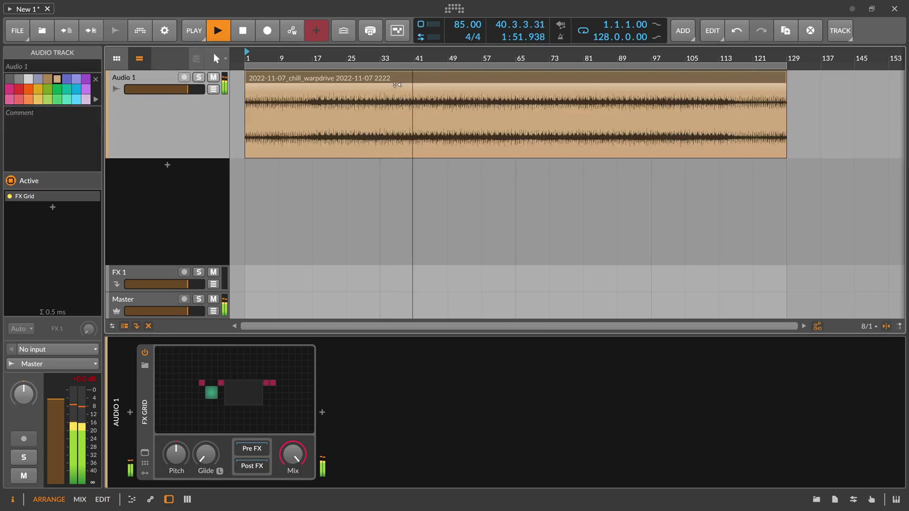
Pull the audio clip's gain far down and reopen the FX Grid patch editor.
drag(393, 100, 396, 104)
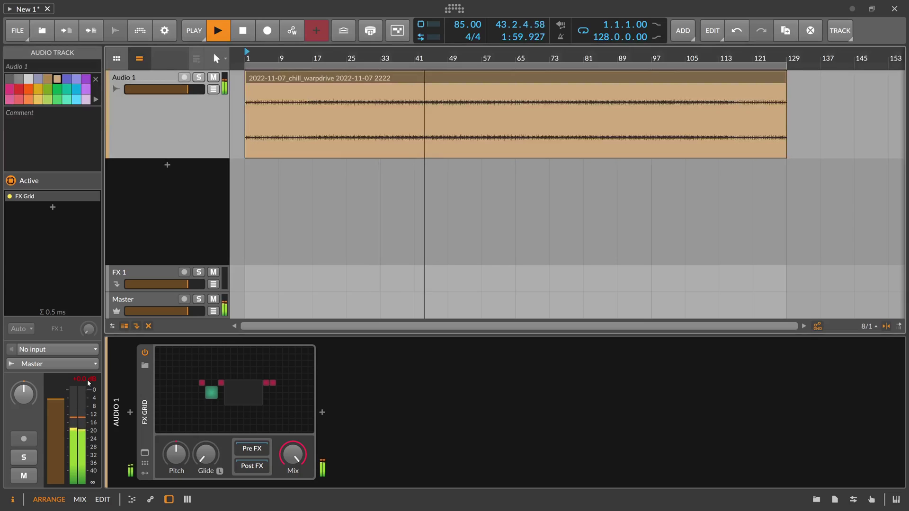
double_click(204, 387)
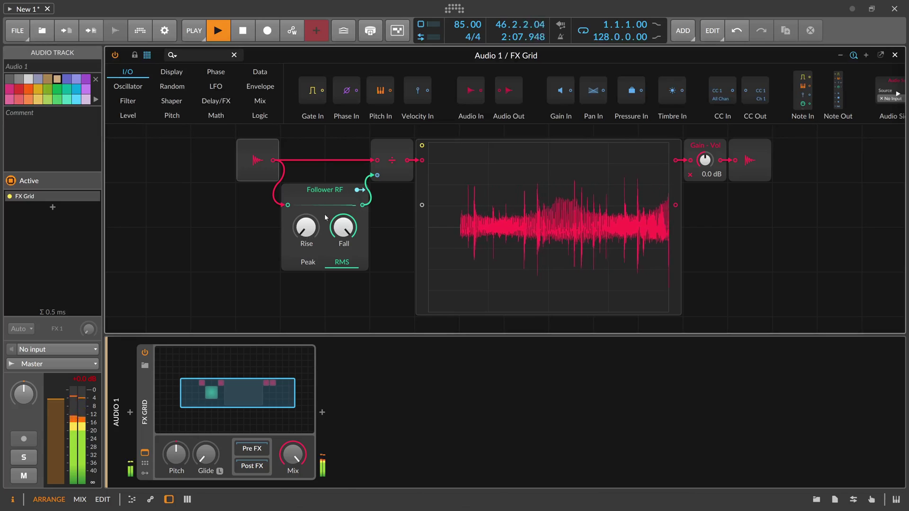
Confirm the Follower RF rise time reads 0.10 ms and close the FX Grid editor.
mouse_move(306, 227)
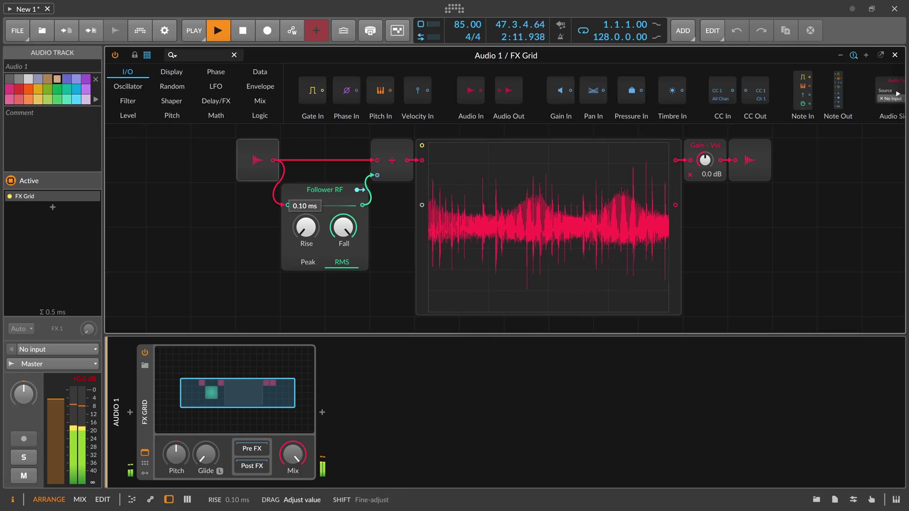
click(895, 55)
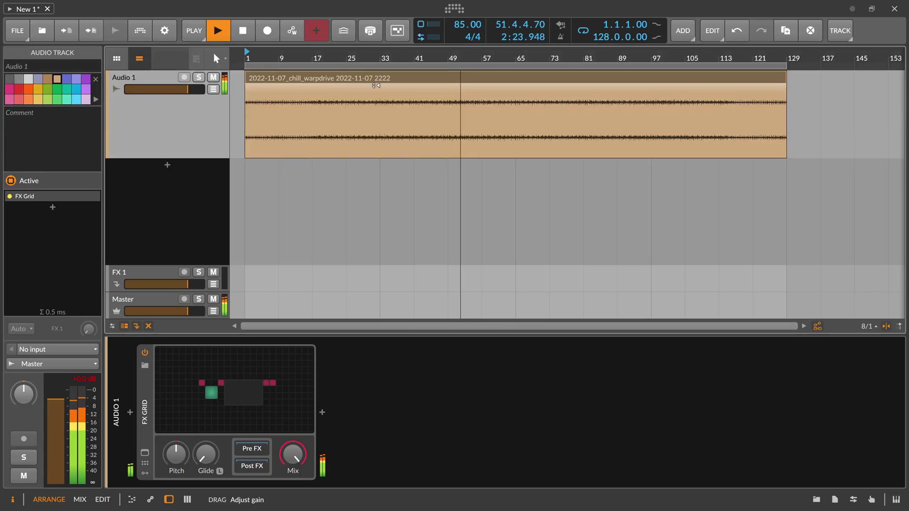
Raise the clip gain sharply, lower it again, then insert a Tool device after the FX Grid.
drag(375, 85, 376, 76)
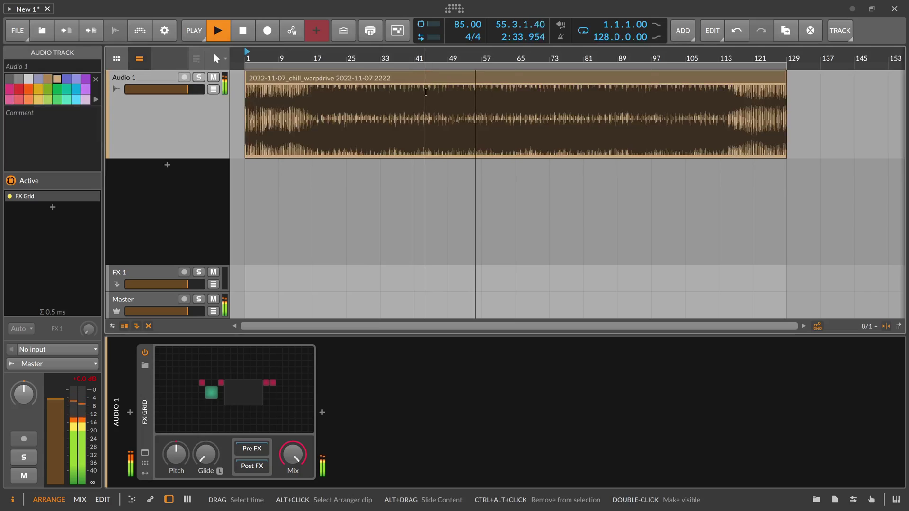
drag(428, 107, 427, 167)
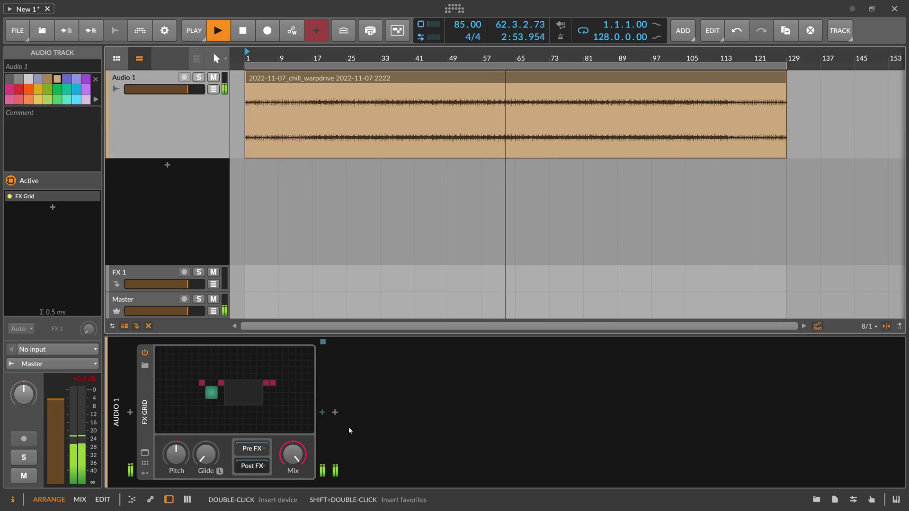
click(326, 416)
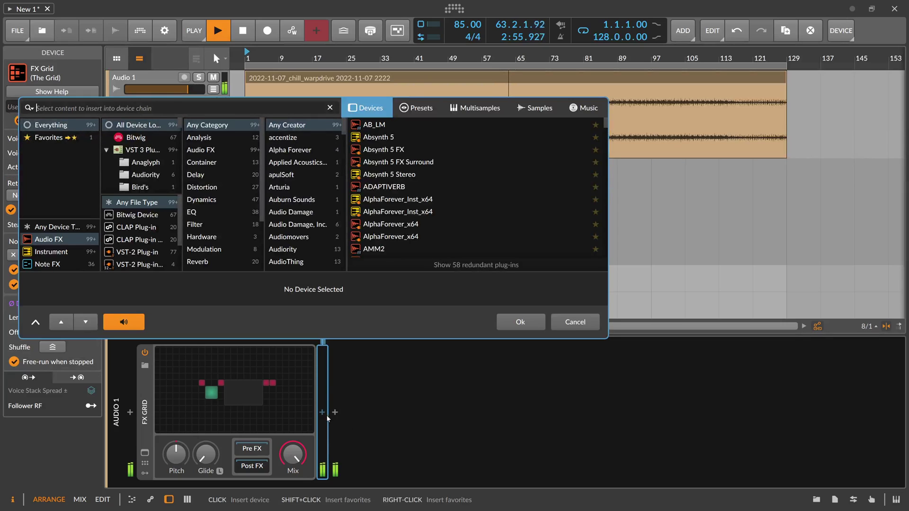
text(tool)
key(Down)
key(Return)
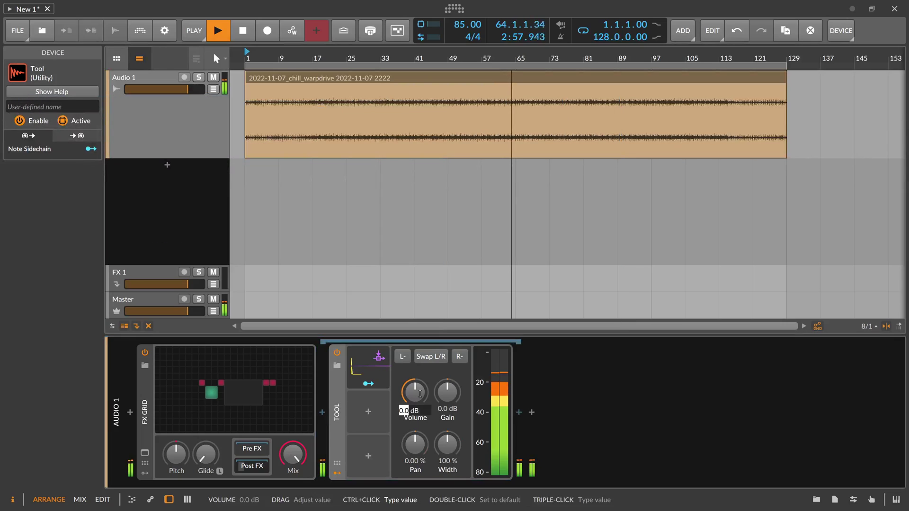
Delete the Tool device and insert a Peak Limiter after the FX Grid.
text(-)
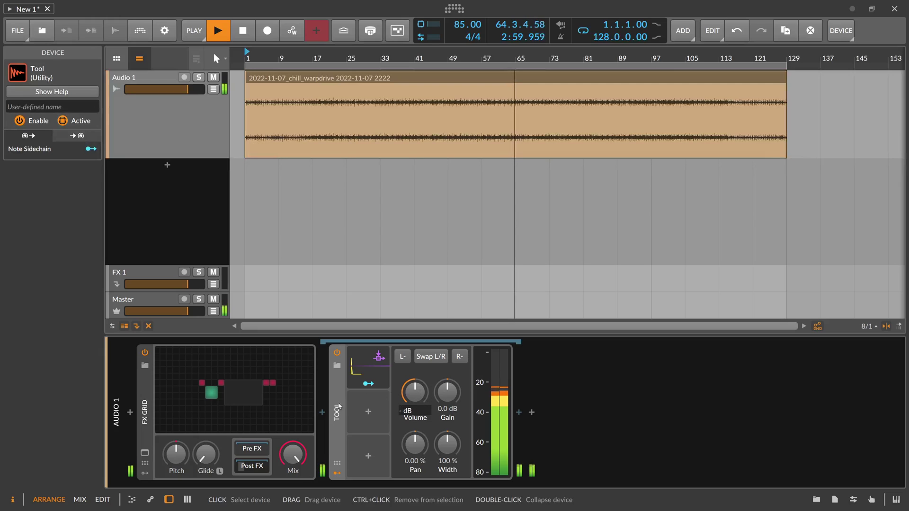
key(Escape)
key(Delete)
click(324, 412)
text(peak)
key(Return)
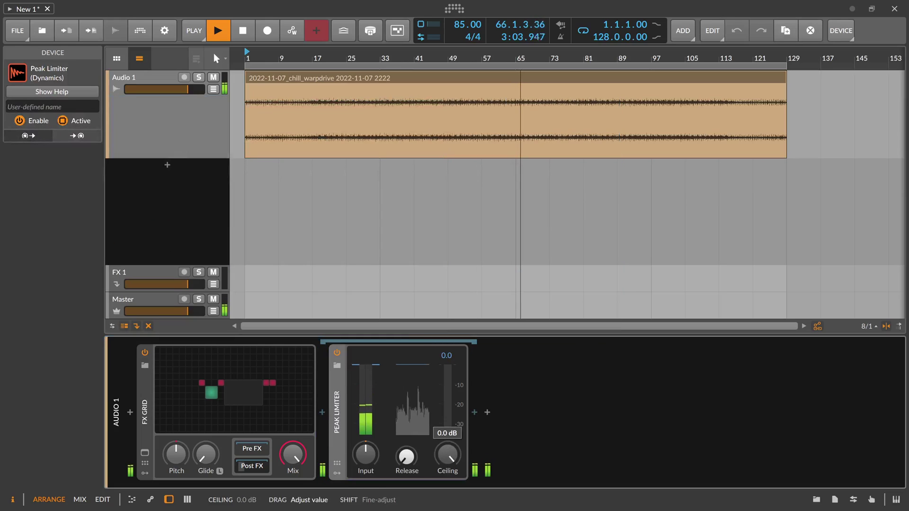
Enter a new input gain value (-0.) on the Peak Limiter.
ctrl+click(374, 454)
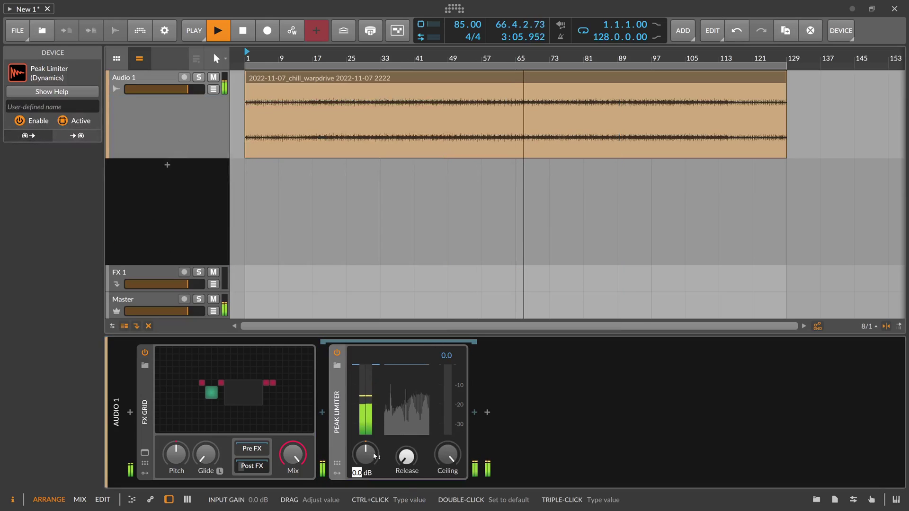
text(-0)
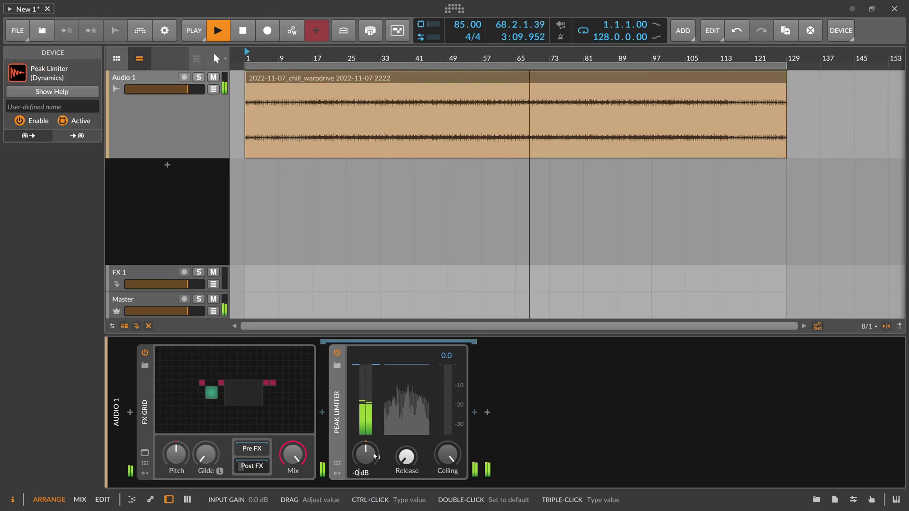
text(.3)
key(Return)
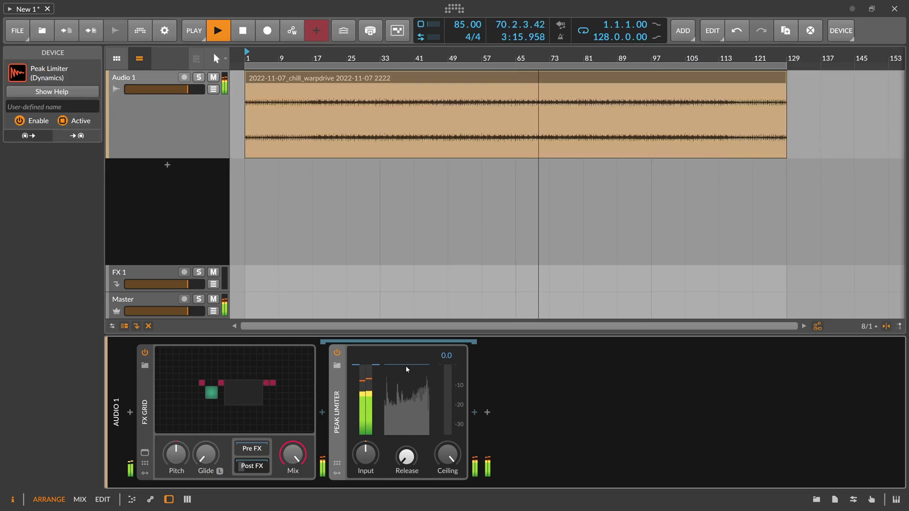
Raise the clip's gain to hit the limiter, then lower it to a thin waveform.
drag(468, 122, 461, 146)
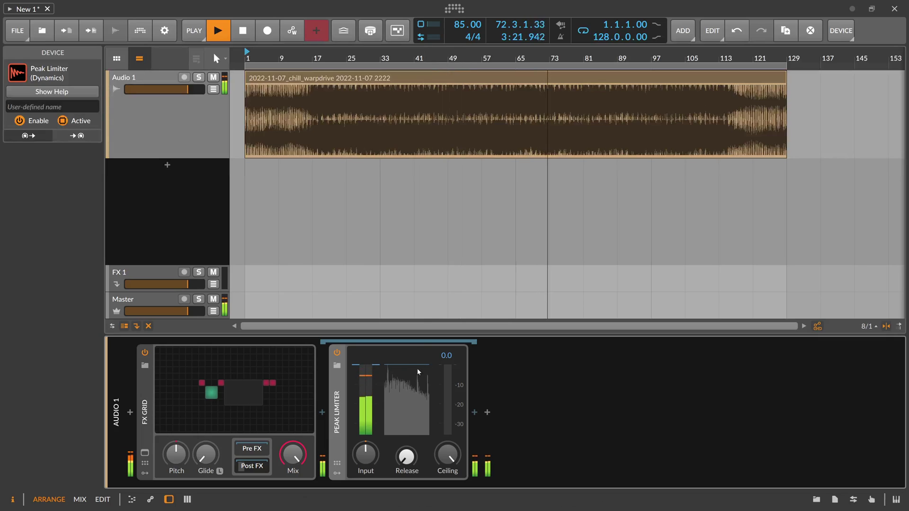
drag(475, 86, 472, 172)
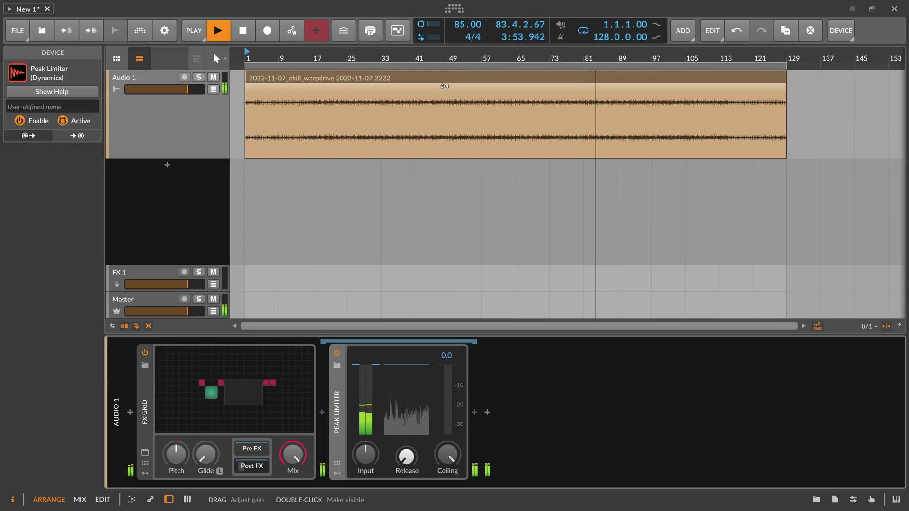
double_click(269, 402)
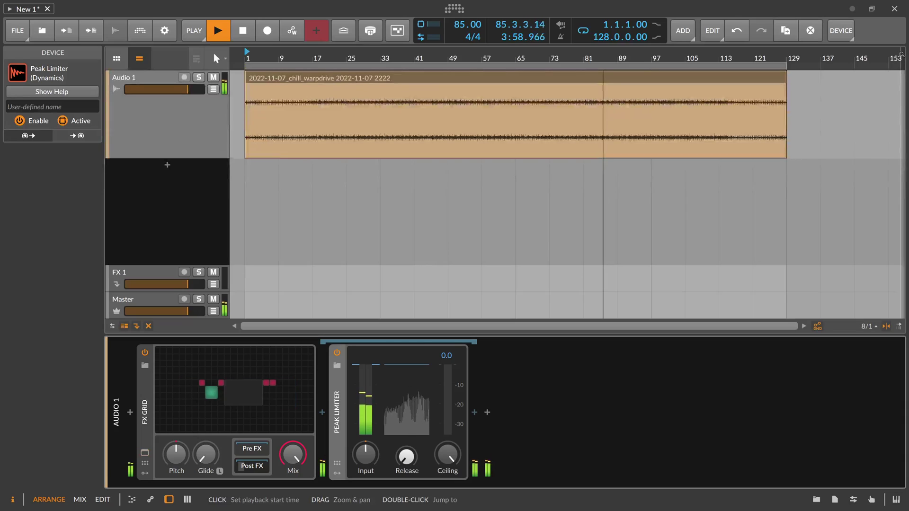
click(881, 56)
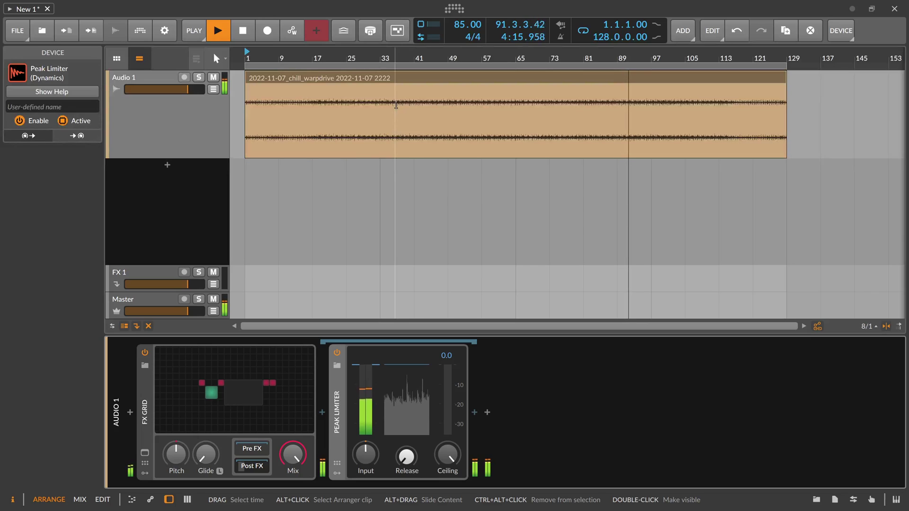
click(237, 393)
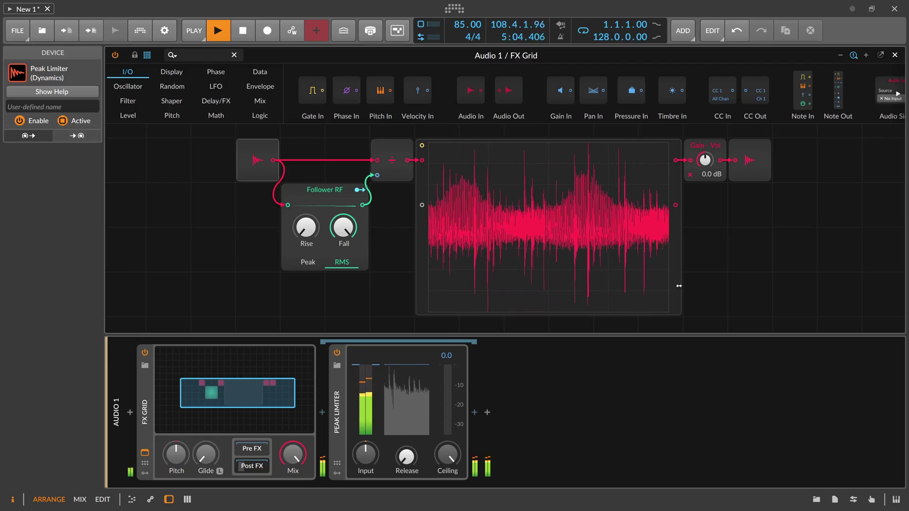
Narrow the oscilloscope, shift it and Divide right, and add a ≤ comparator module.
drag(679, 287, 546, 286)
drag(443, 241, 564, 232)
drag(397, 172, 484, 169)
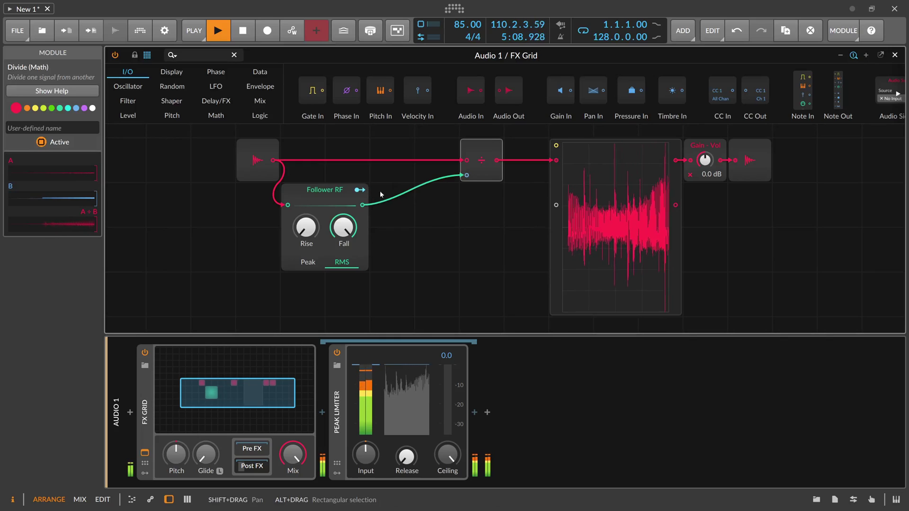
click(258, 116)
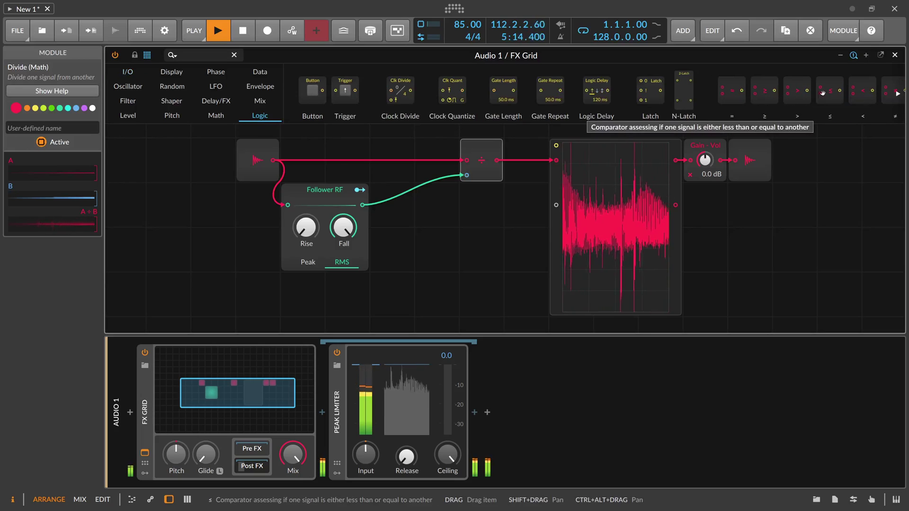
drag(824, 93, 421, 245)
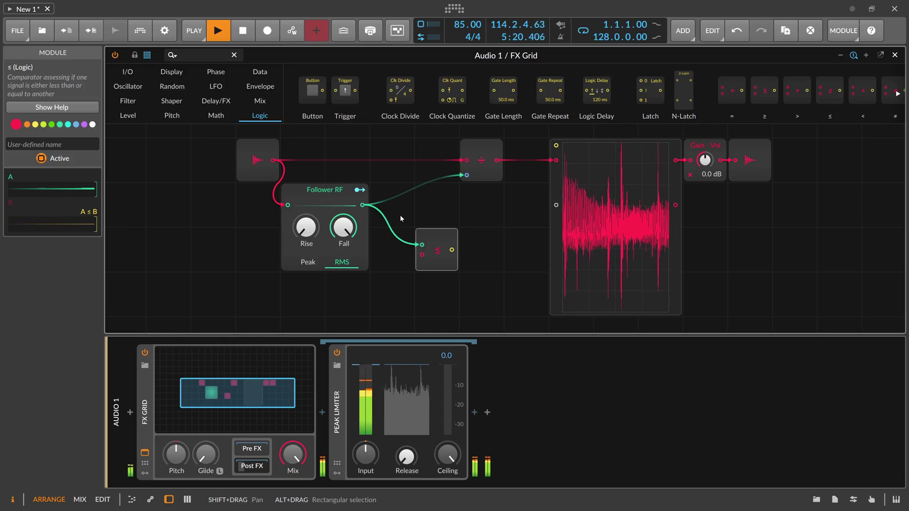
Add a Constant module beside the ≤ comparator and set it to 0.50.
click(213, 55)
text(const)
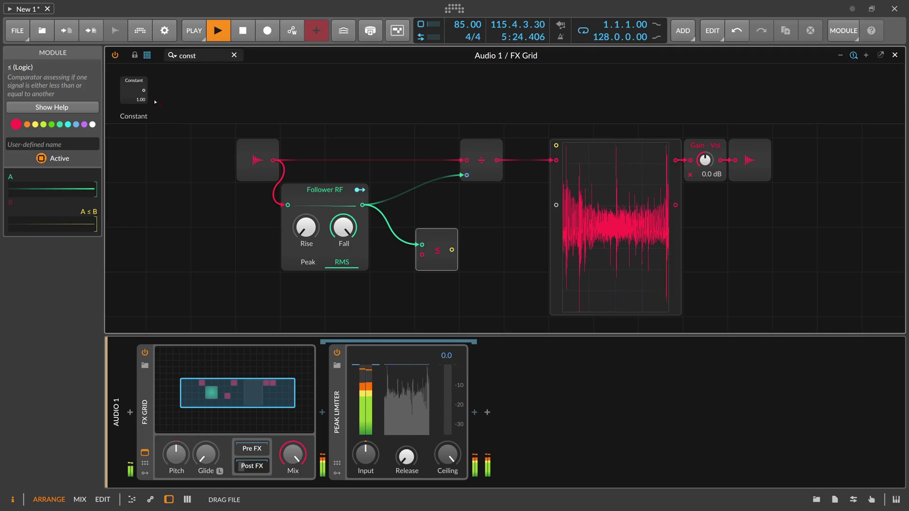
drag(163, 108, 401, 270)
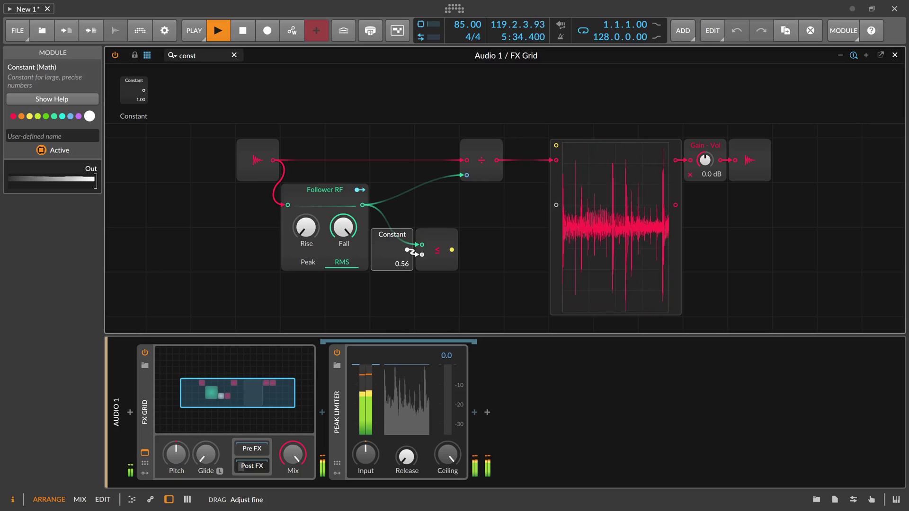
drag(402, 264, 402, 266)
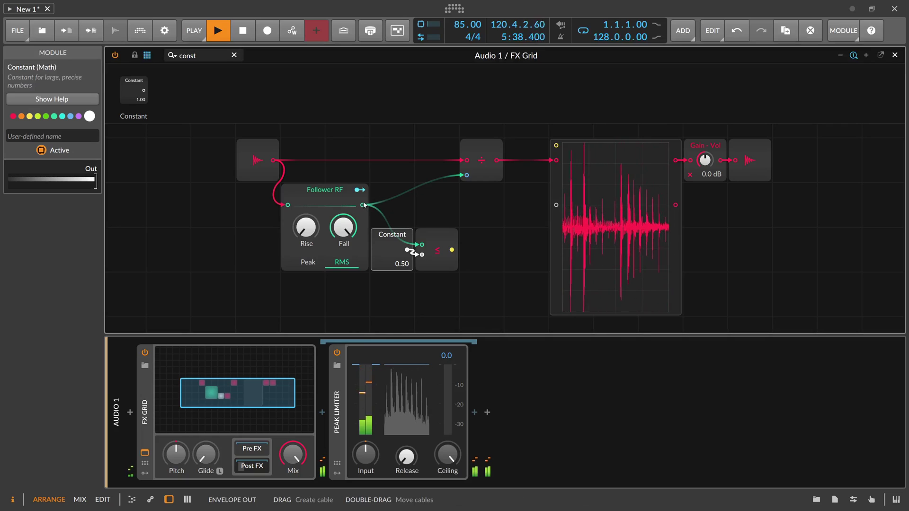
Insert a Hold module between Follower RF and Divide, gated by the ≤ comparator output.
click(188, 55)
text(hold)
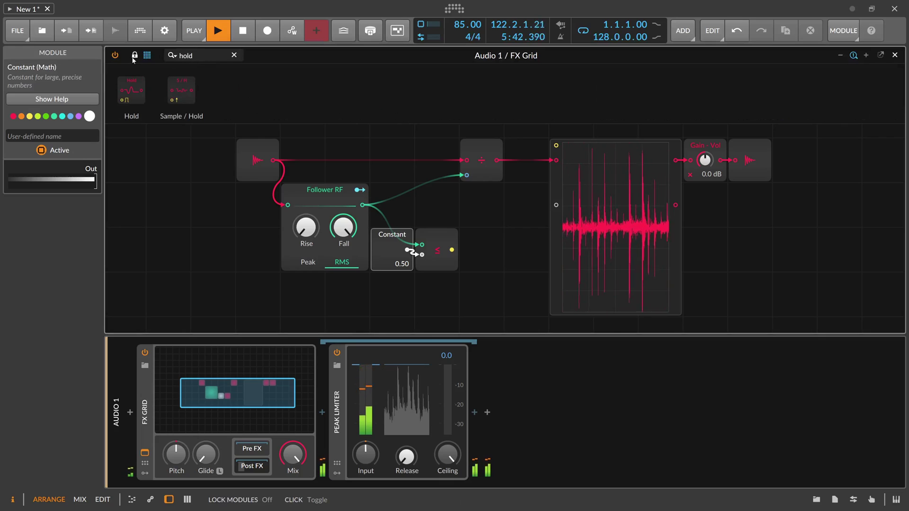
drag(130, 85, 437, 202)
drag(452, 249, 422, 220)
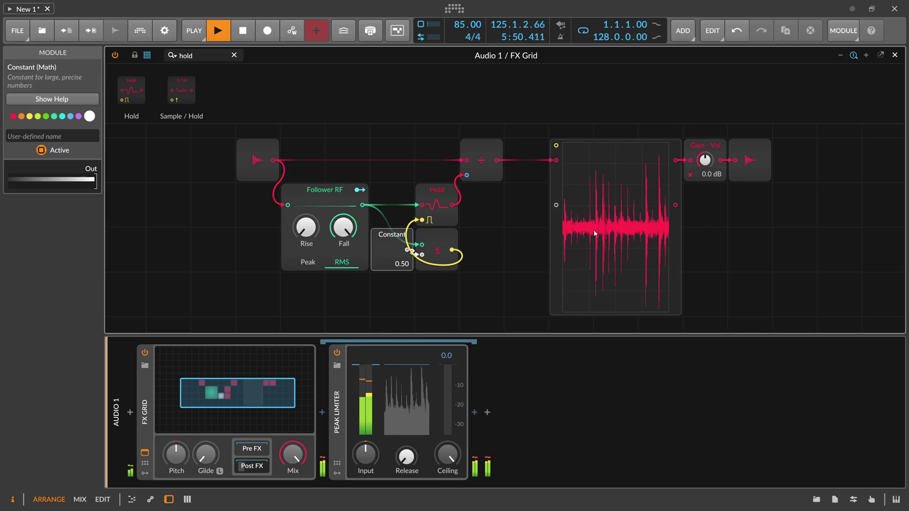
Route the Constant threshold to the oscilloscope and inspect the ≤ and Hold signals.
drag(407, 250, 555, 207)
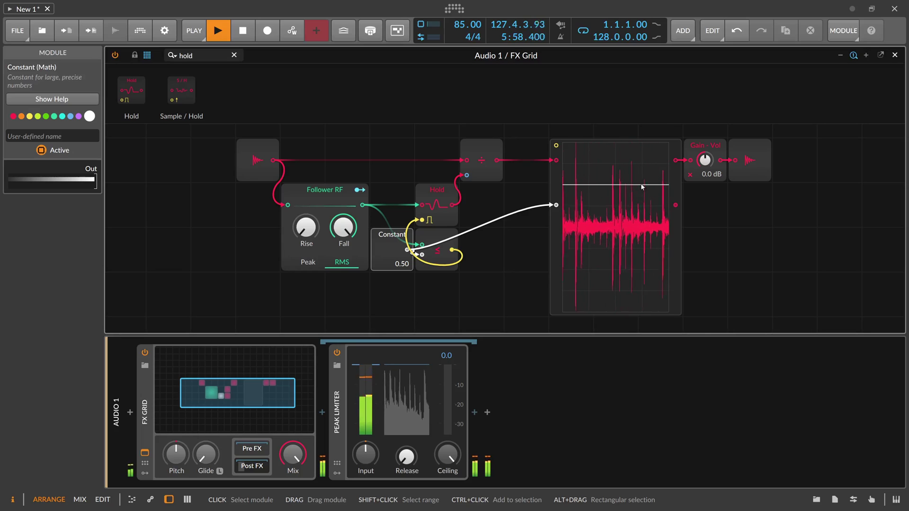
click(454, 253)
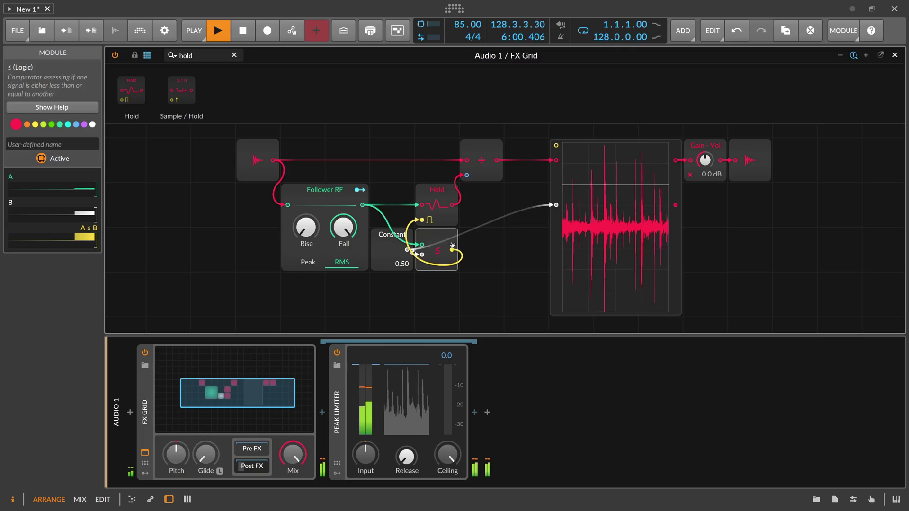
click(440, 213)
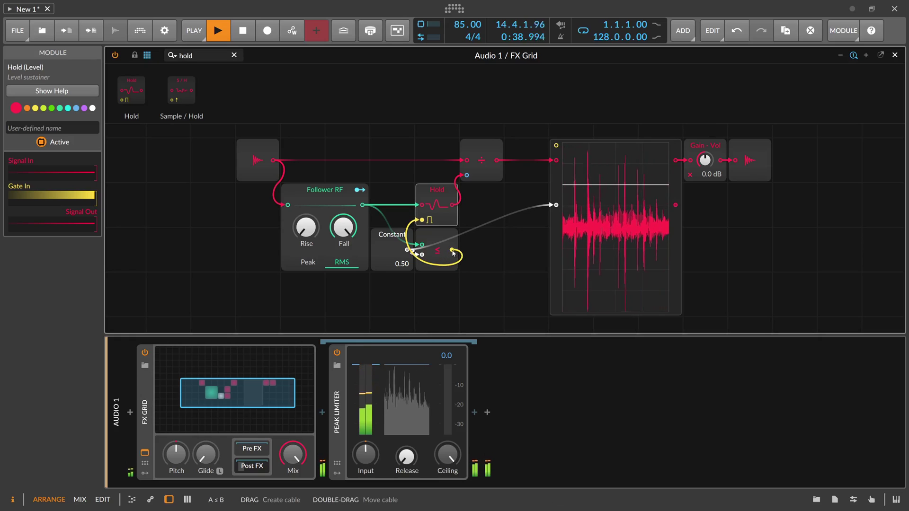
Raise the clip's gain and check the Hold module's response in the FX Grid.
key(Escape)
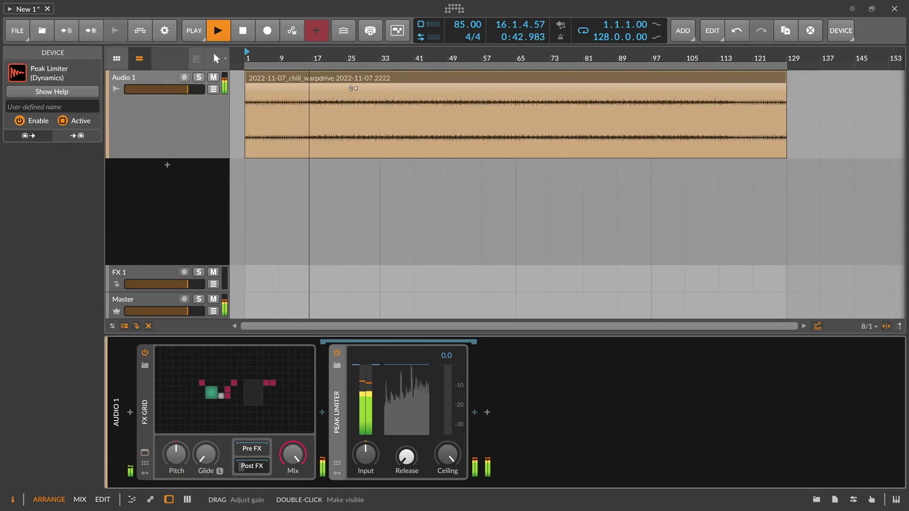
drag(337, 84, 322, 66)
click(237, 393)
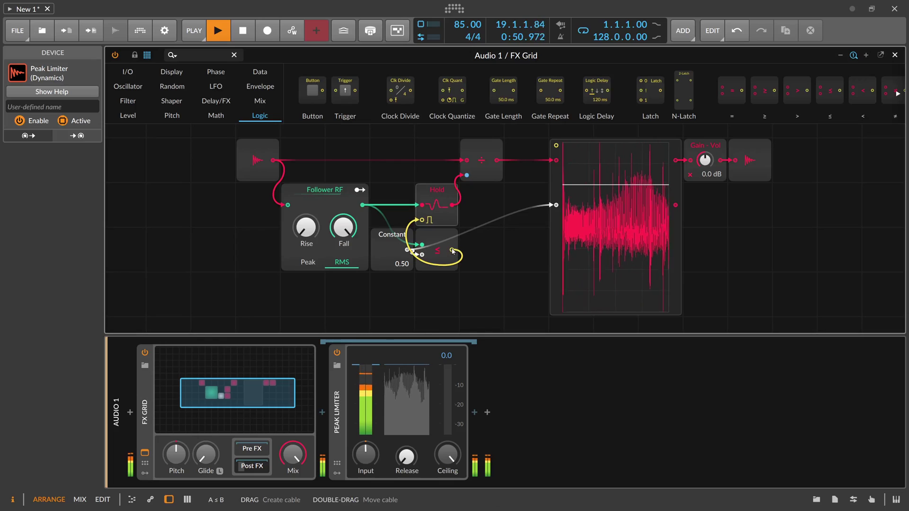
click(441, 195)
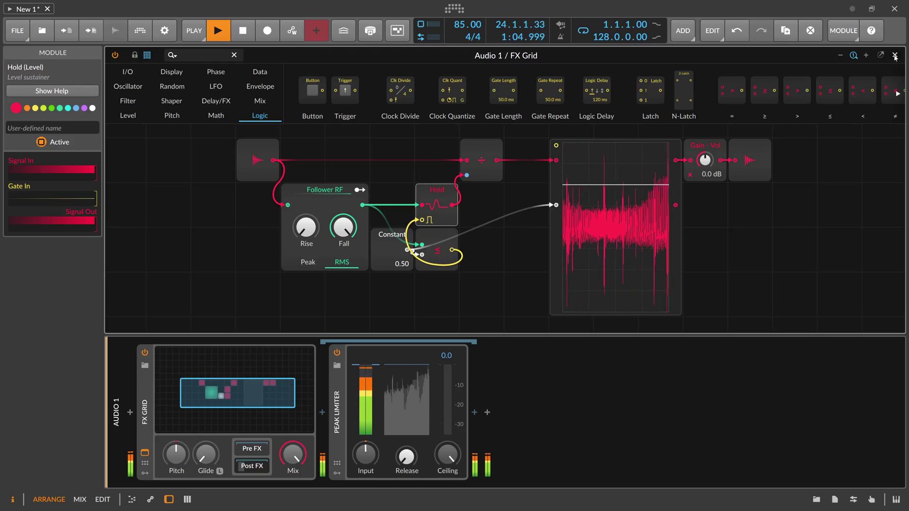
Turn the clip's gain far down to test quiet input, returning to the grid editor.
key(Escape)
drag(428, 106, 427, 149)
key(Escape)
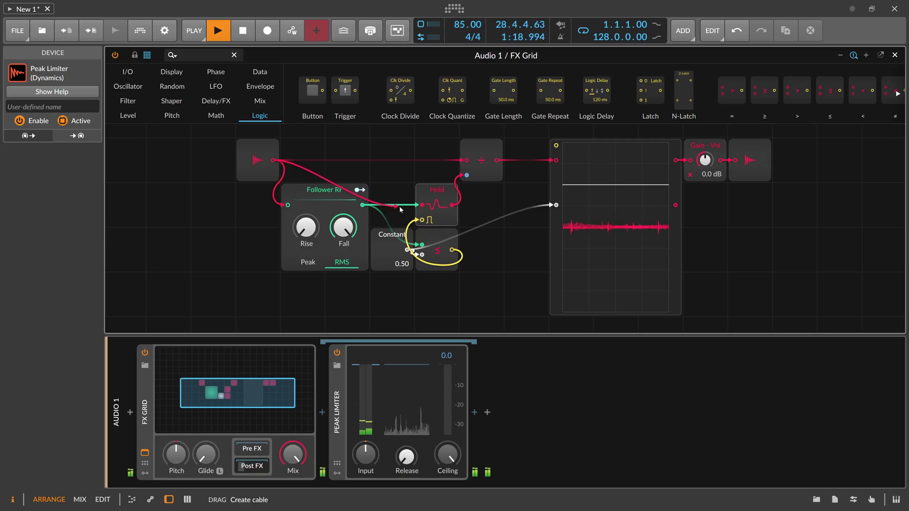
Feed the raw audio into the ≤ comparator and lower the clip's gain.
drag(402, 211, 422, 245)
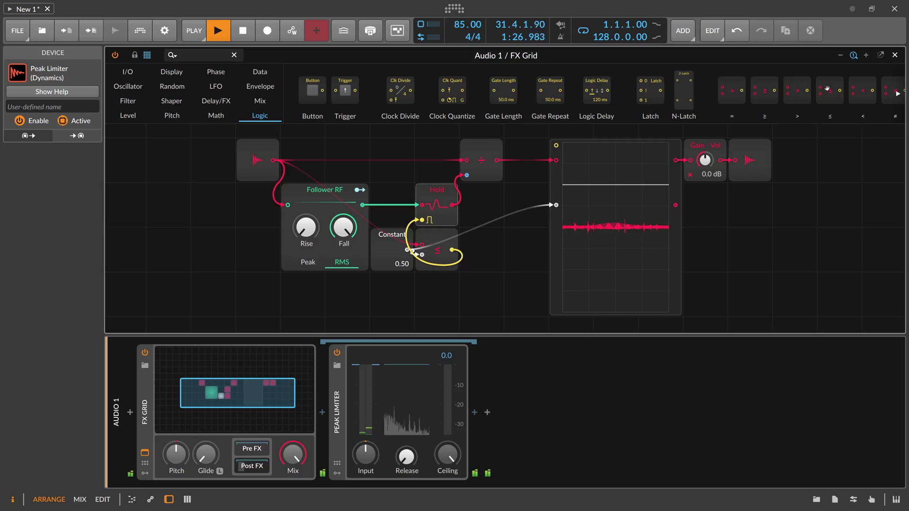
click(896, 55)
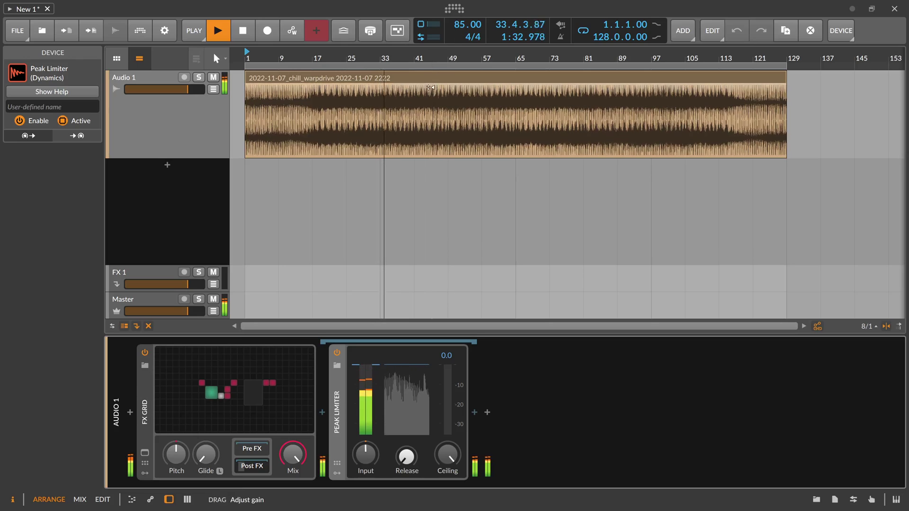
drag(436, 80, 428, 118)
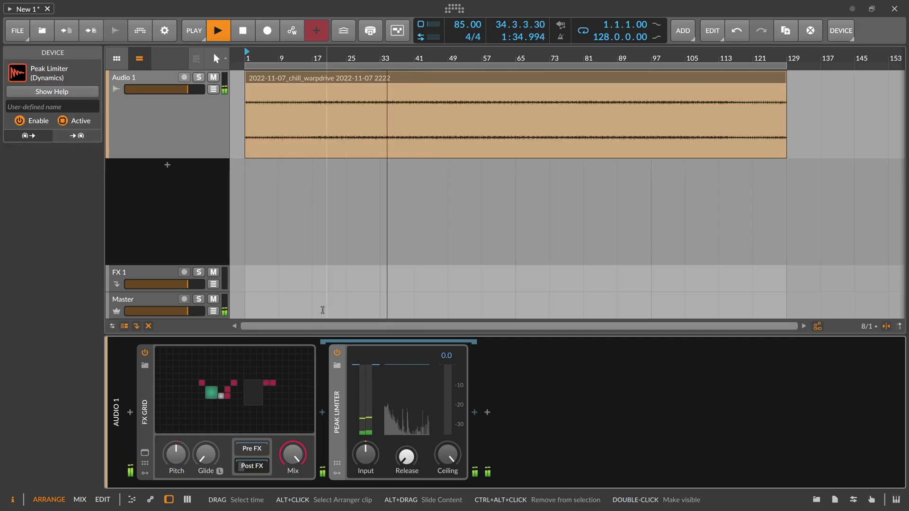
Send the Hold module's output to the oscilloscope.
click(278, 370)
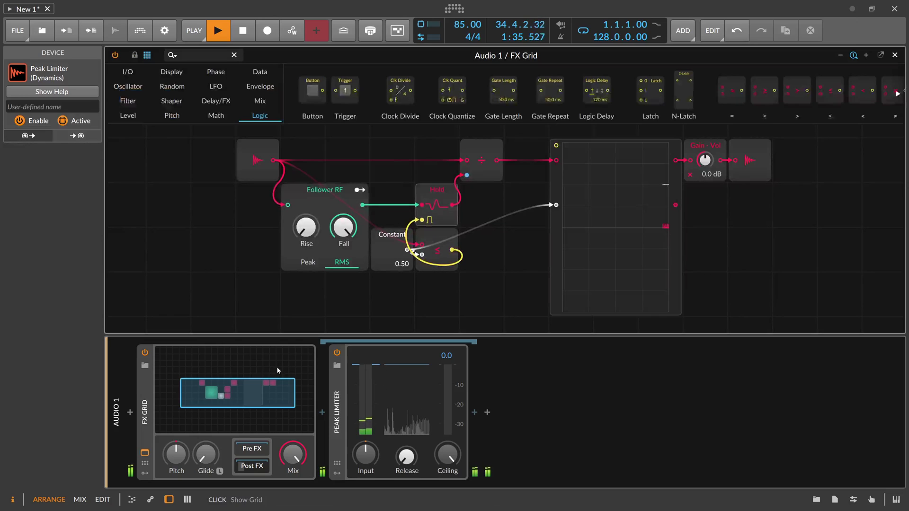
click(442, 200)
drag(453, 205, 557, 205)
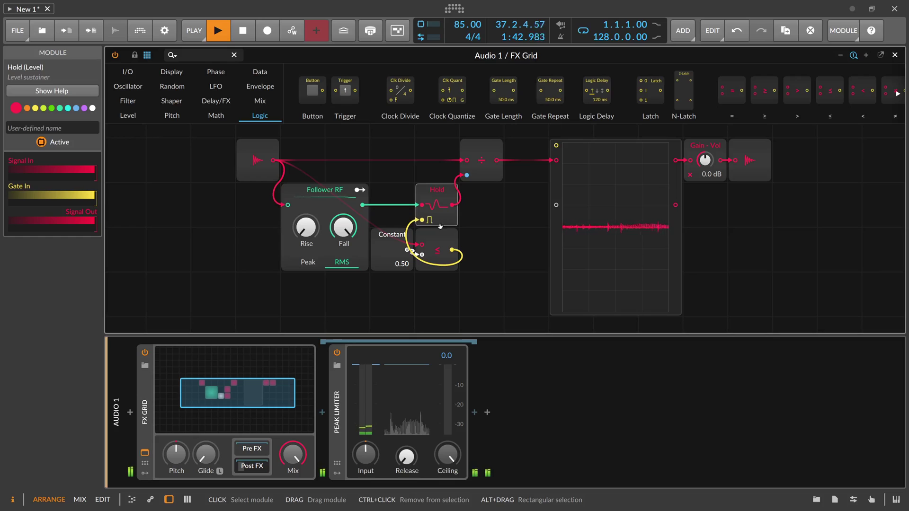
Delete the oscilloscope and Gain modules and move Divide right to feed the output.
drag(445, 230, 488, 229)
drag(488, 177, 525, 156)
click(553, 192)
key(Delete)
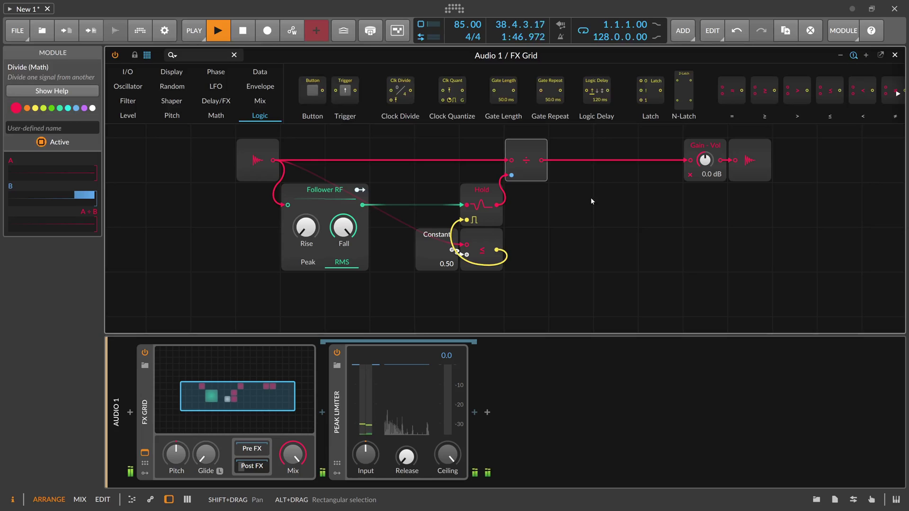
click(695, 145)
key(Delete)
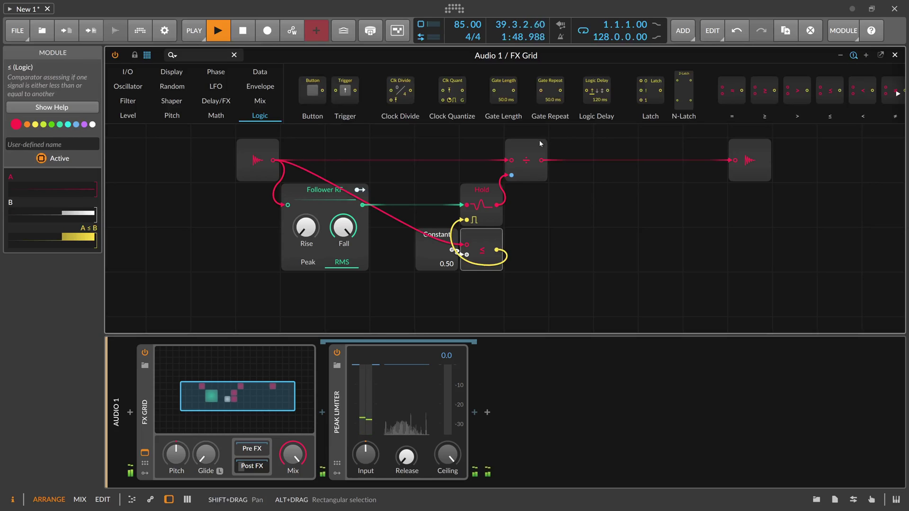
drag(538, 142, 628, 142)
Shift the Constant, Hold and ≤ group right and rename the Constant 'noise floor'.
drag(551, 274, 451, 180)
drag(445, 251, 535, 252)
click(616, 213)
click(626, 158)
click(324, 186)
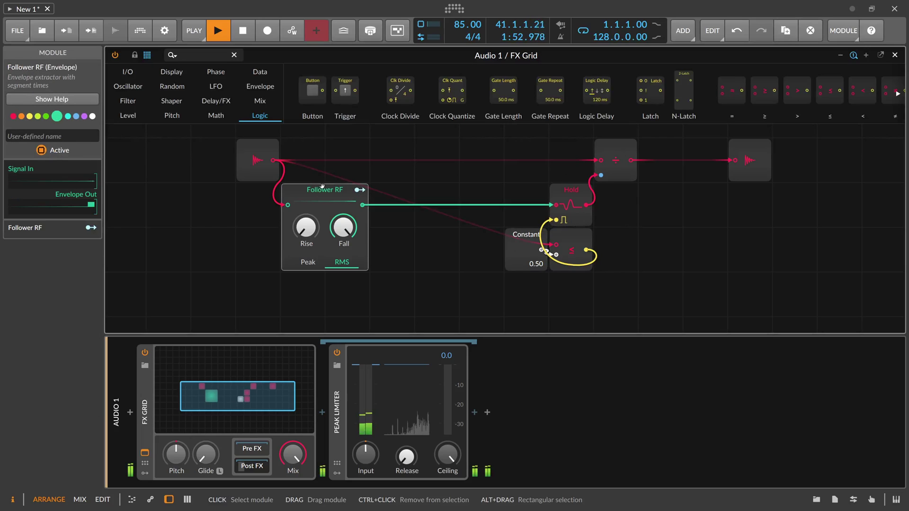
drag(597, 278, 506, 203)
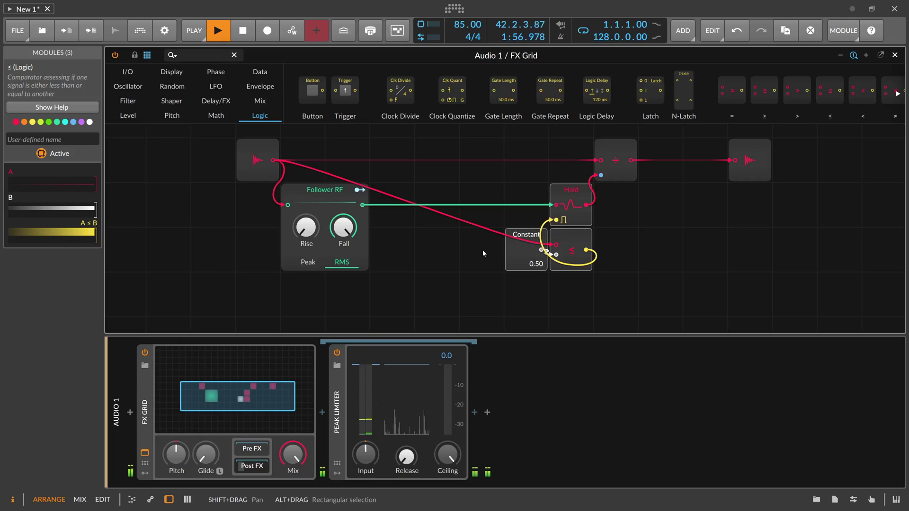
click(530, 238)
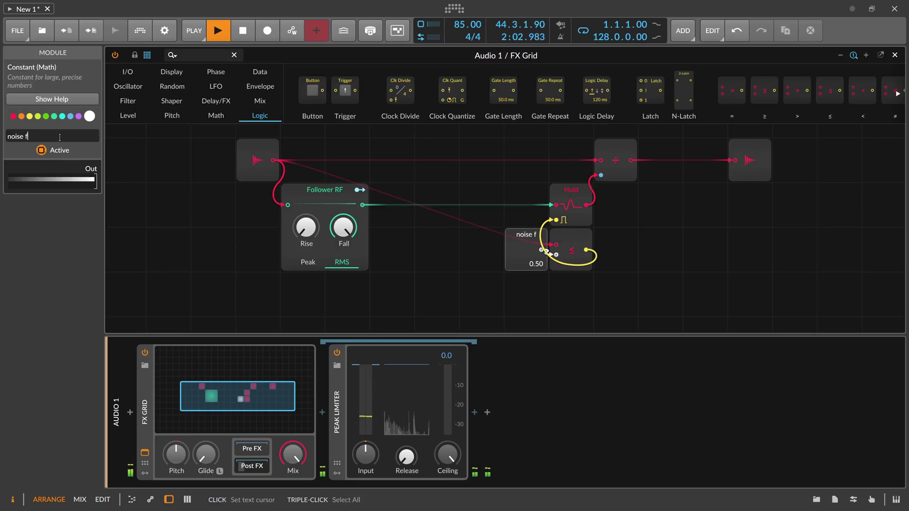
click(385, 179)
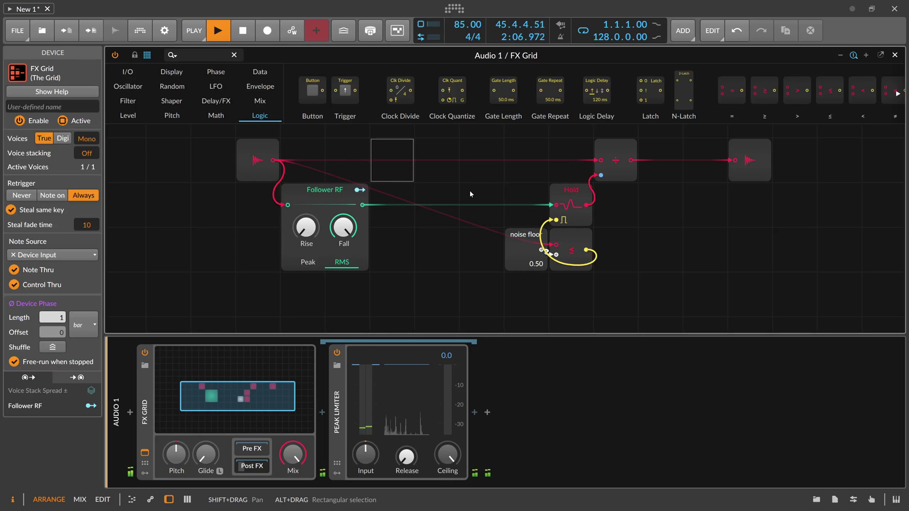